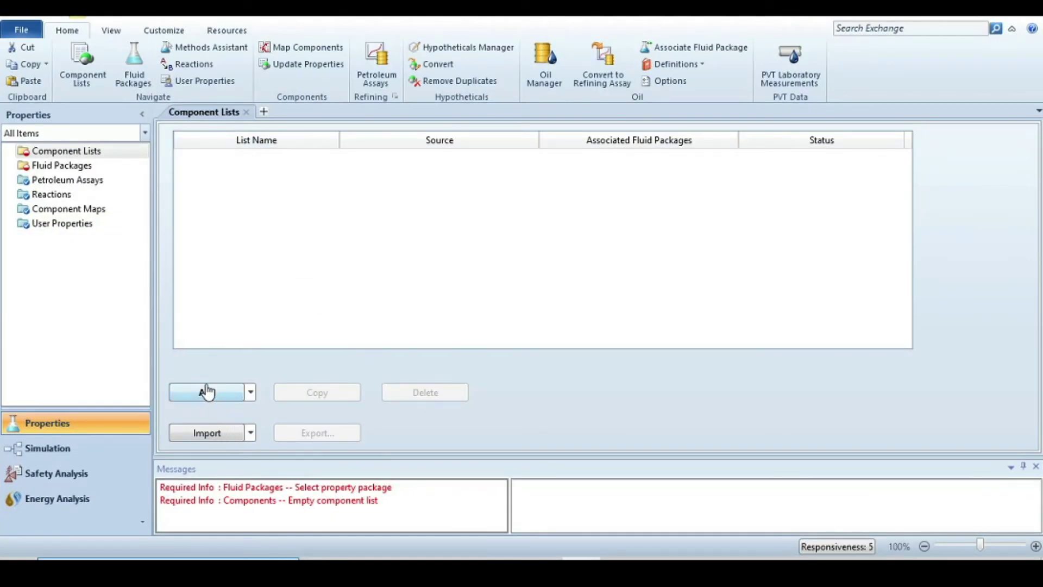
Create a component list containing cis2-Butene and tr2-Butene
click(203, 395)
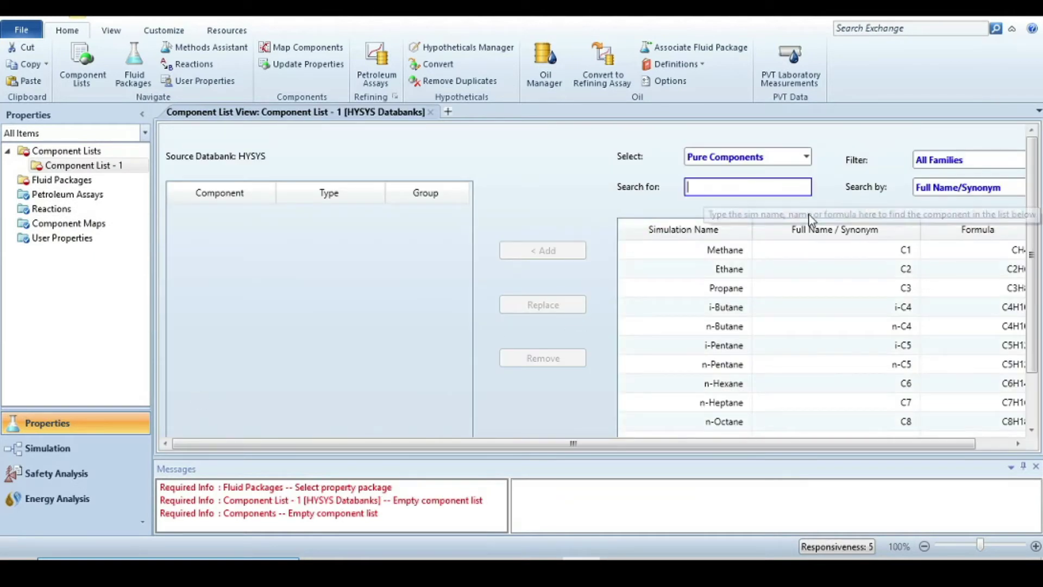
text(cis)
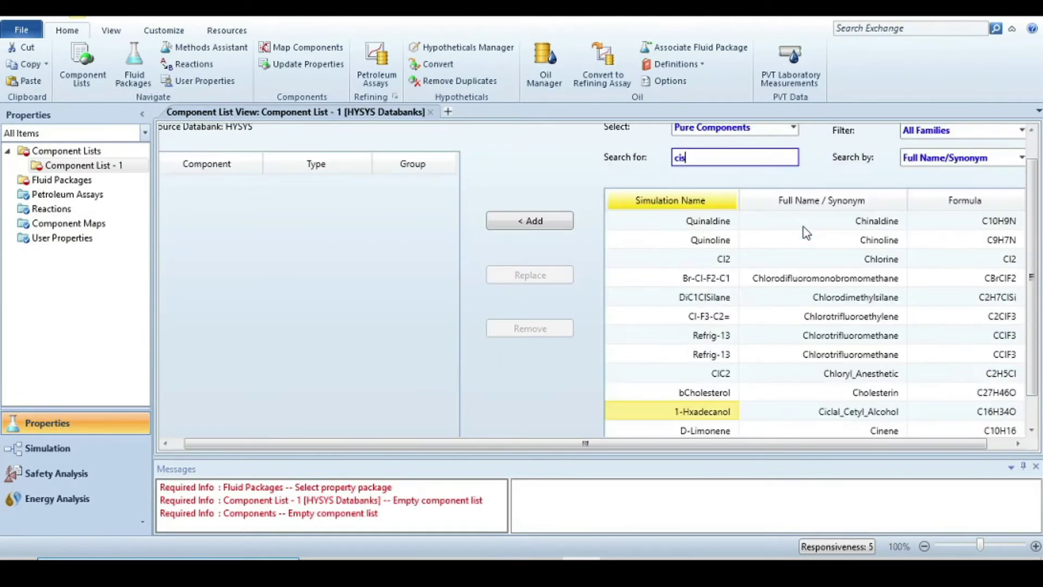
text(-2)
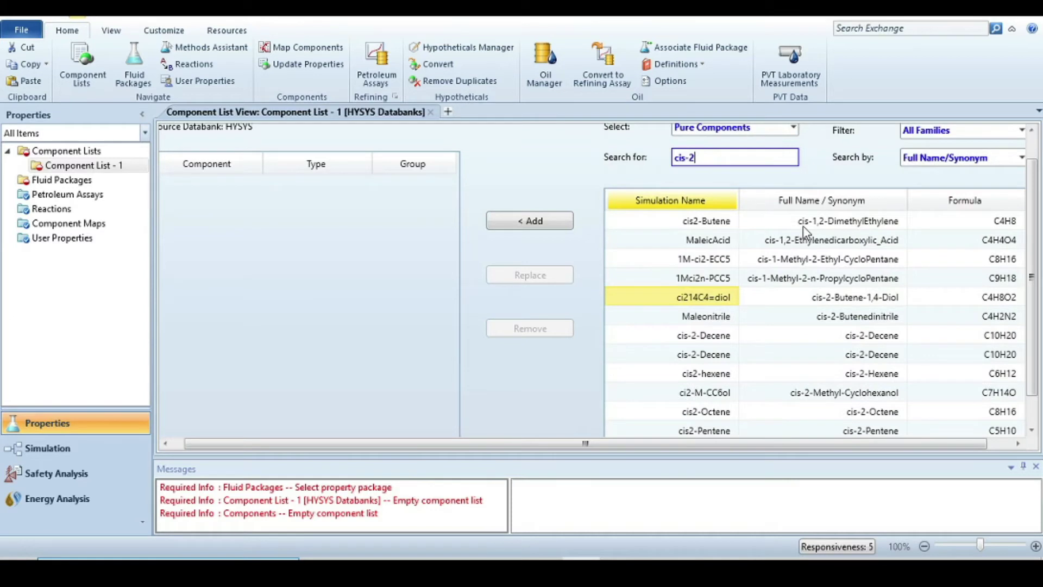
click(716, 220)
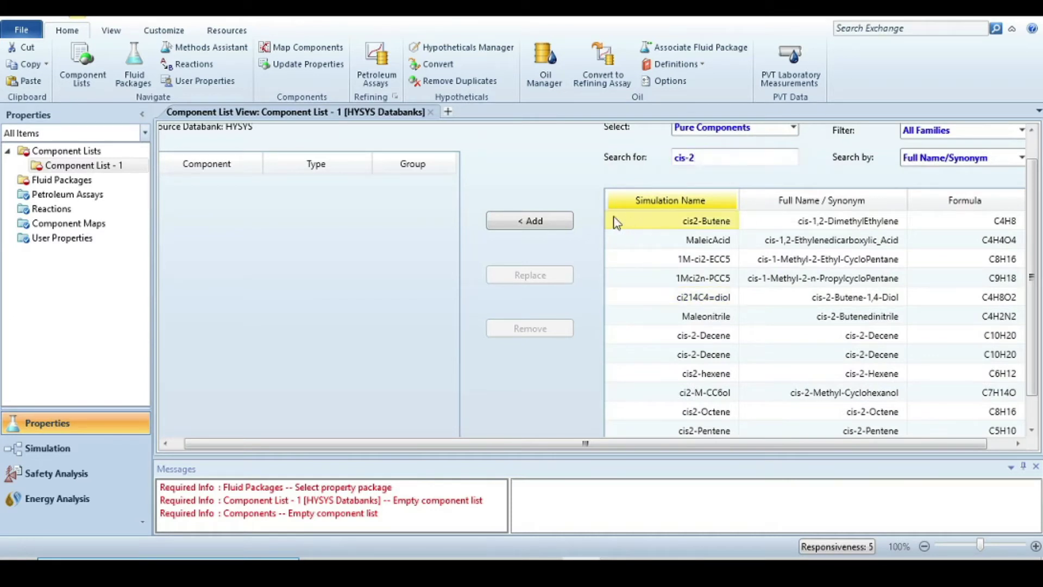
click(544, 226)
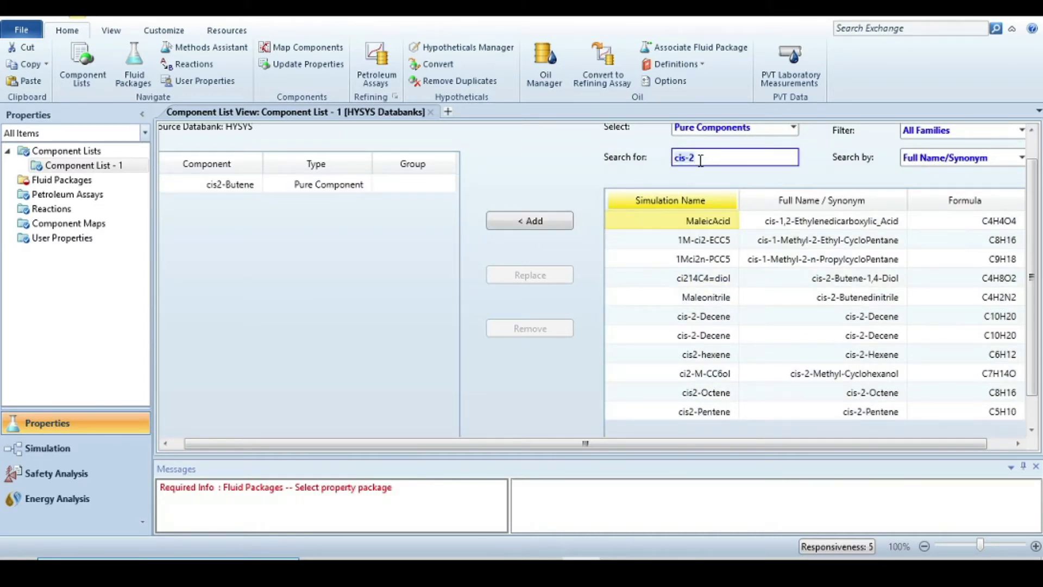
key(BackSpace)
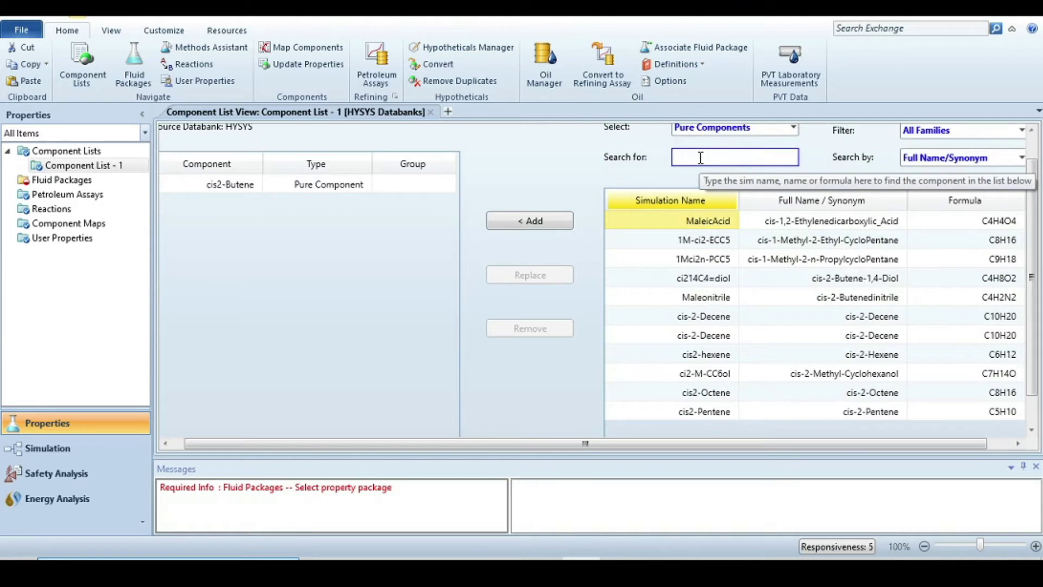
text(trans-)
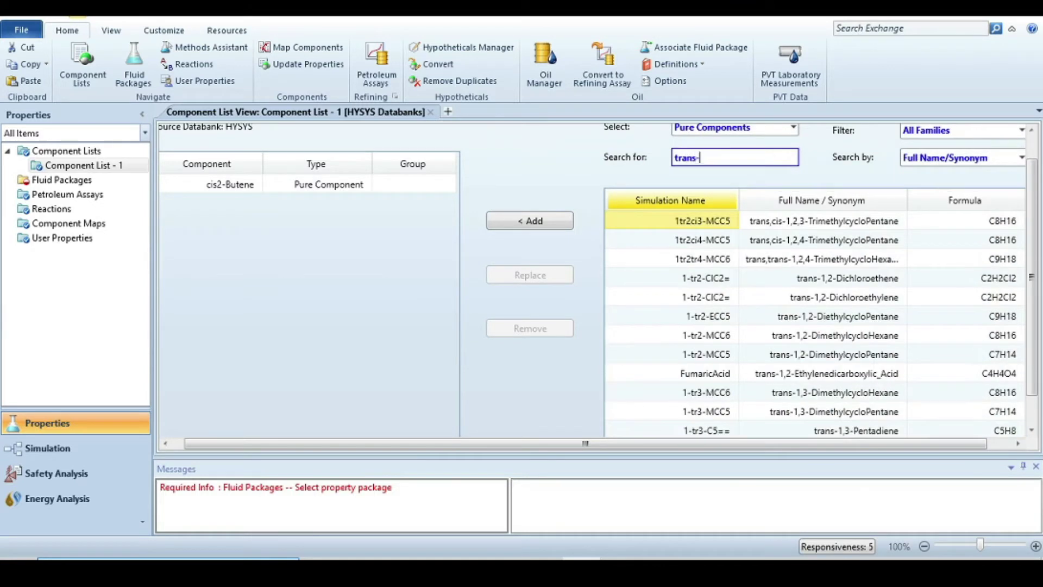
text(2)
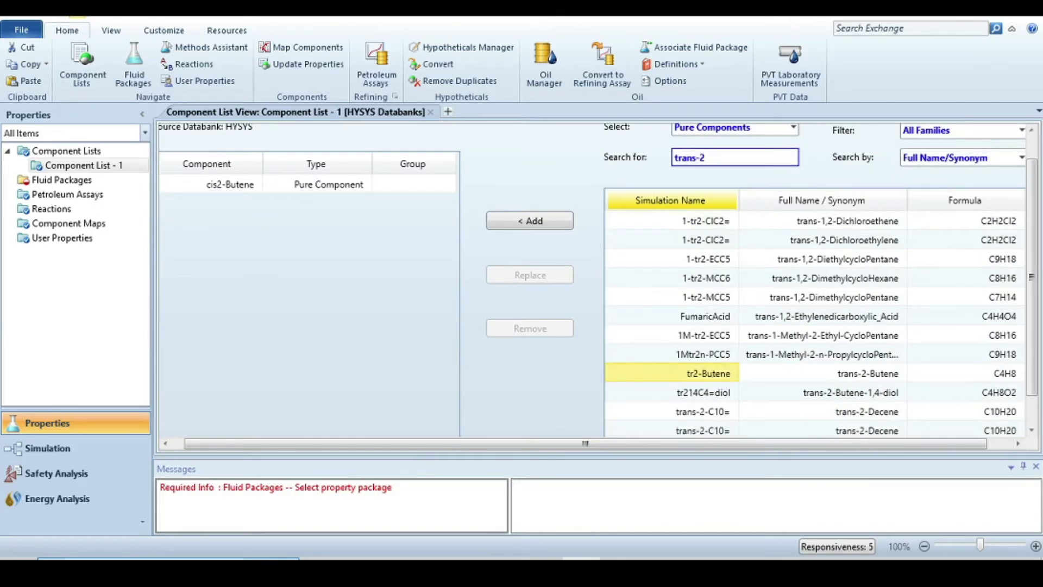
click(700, 375)
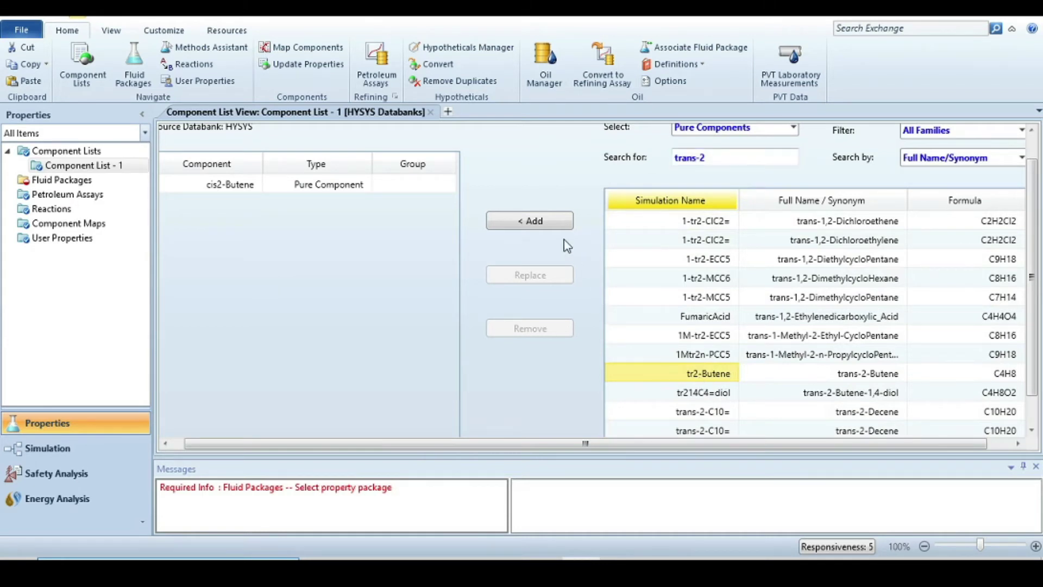
click(531, 221)
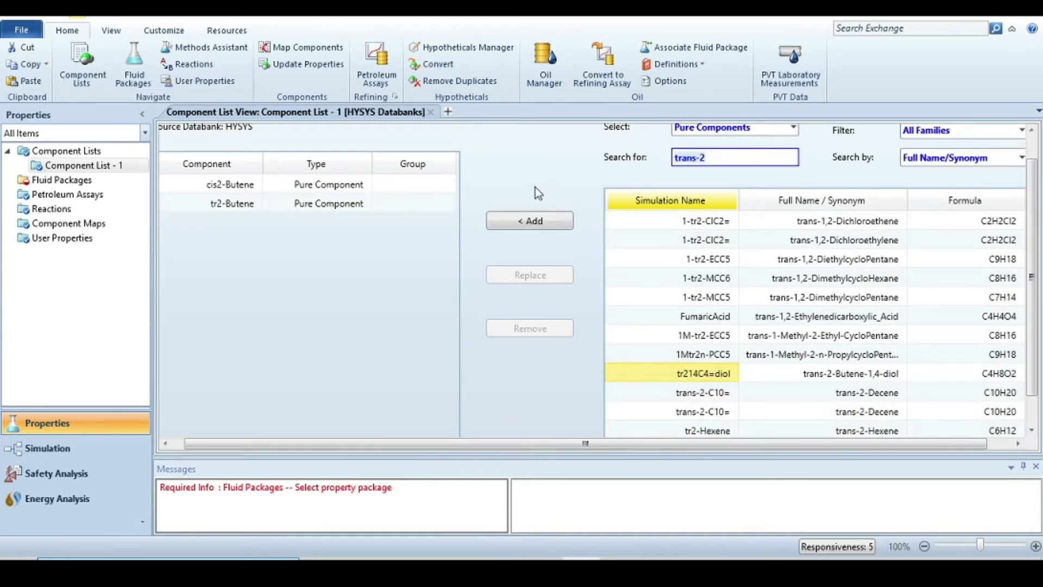
Add fluid package Basis-1 using the NRTL property package
click(62, 182)
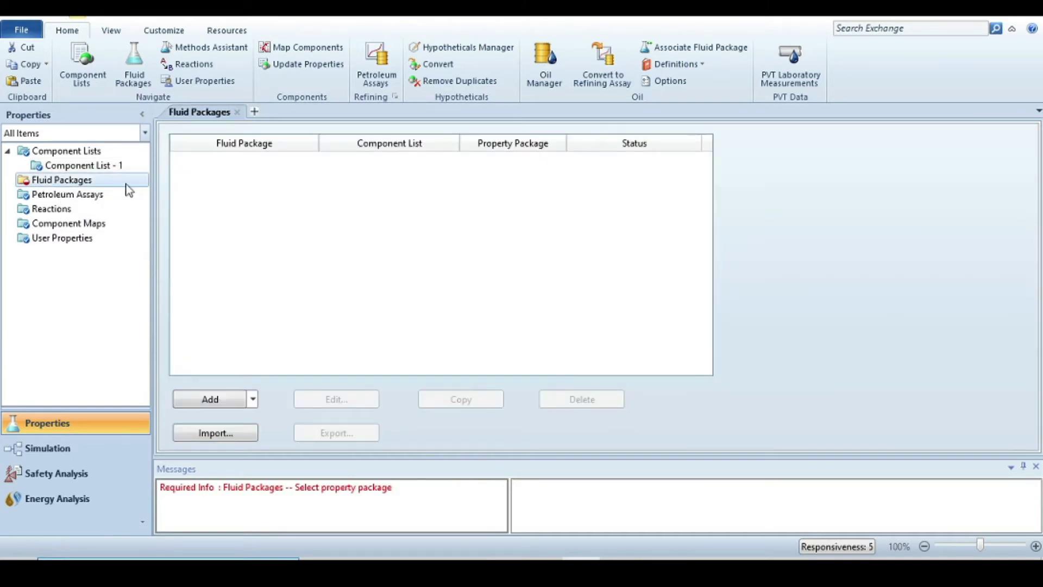
click(197, 403)
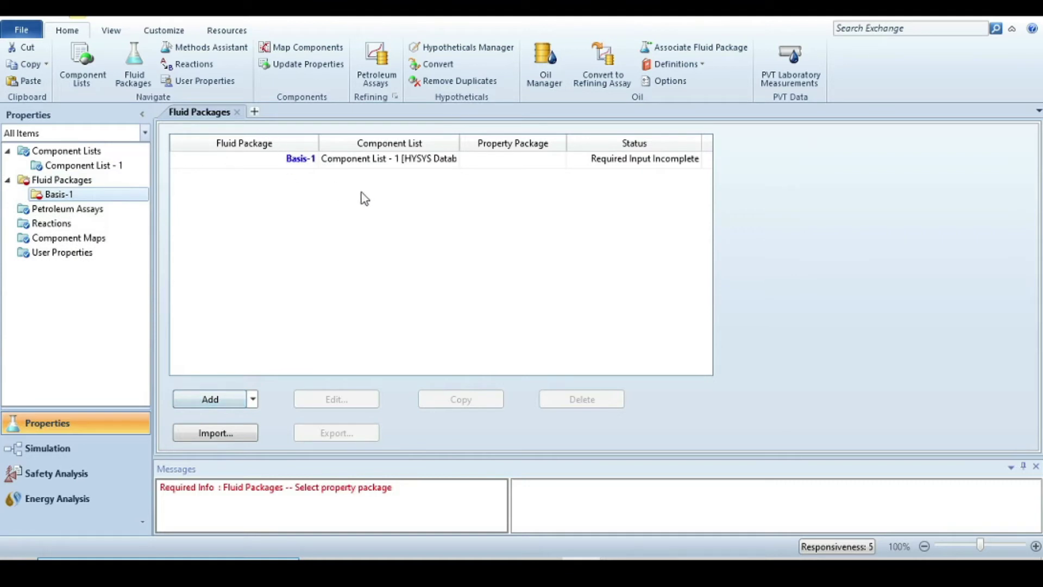
scroll(212, 374, down, 1)
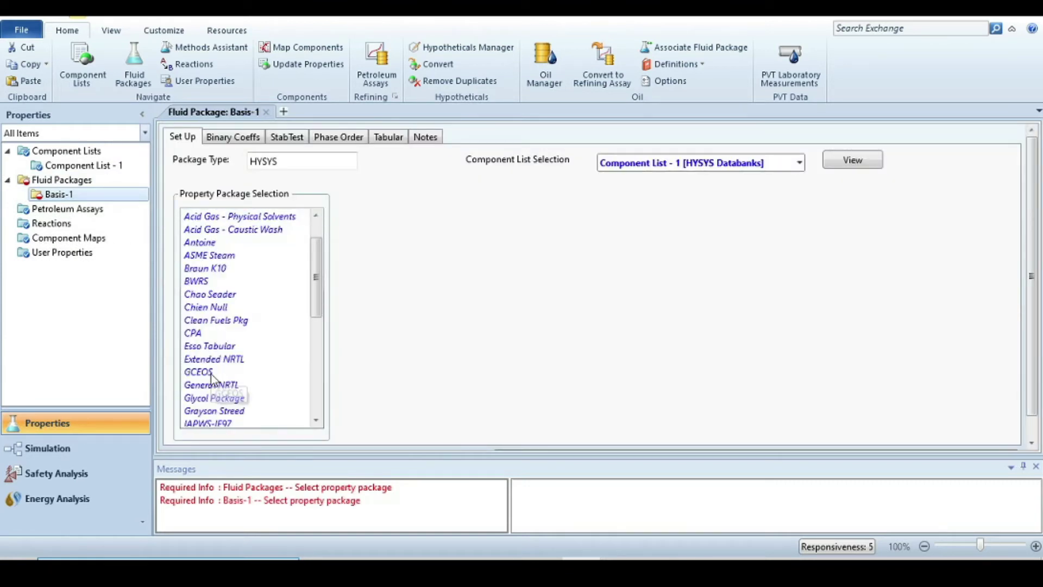
scroll(255, 314, down, 1)
scroll(265, 336, down, 1)
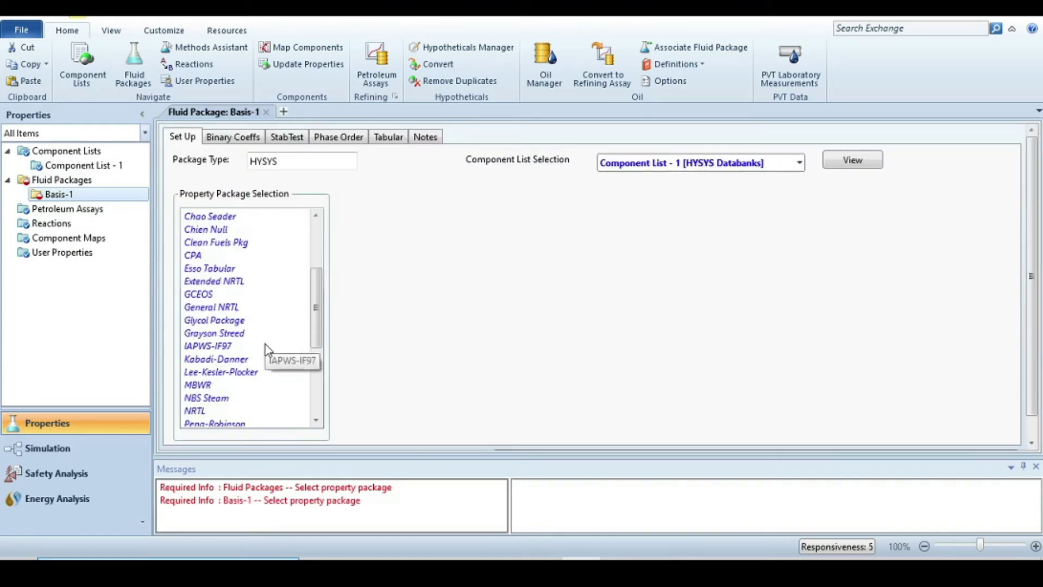
click(187, 413)
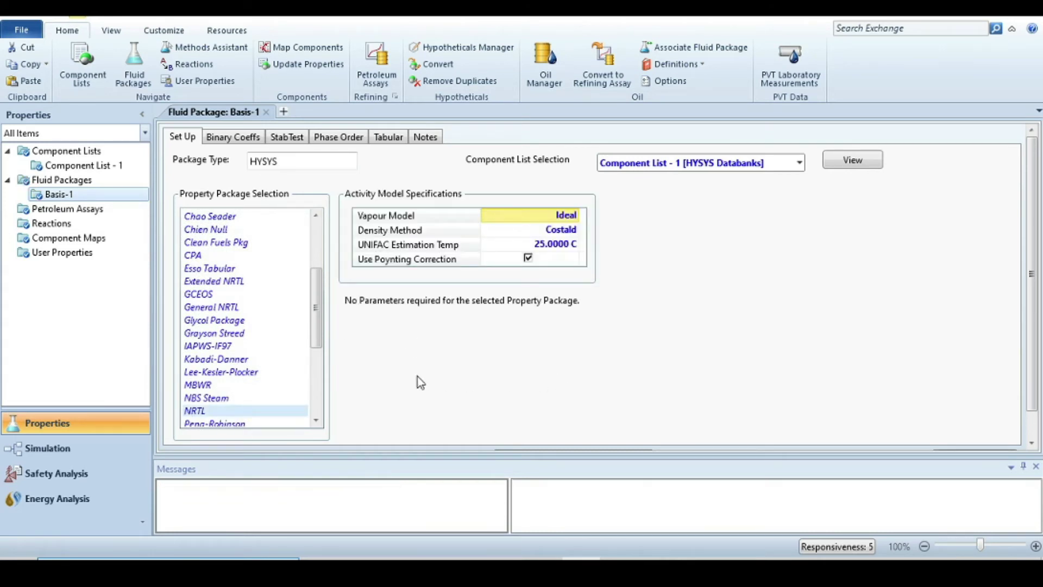
scroll(265, 346, down, 1)
scroll(265, 349, down, 1)
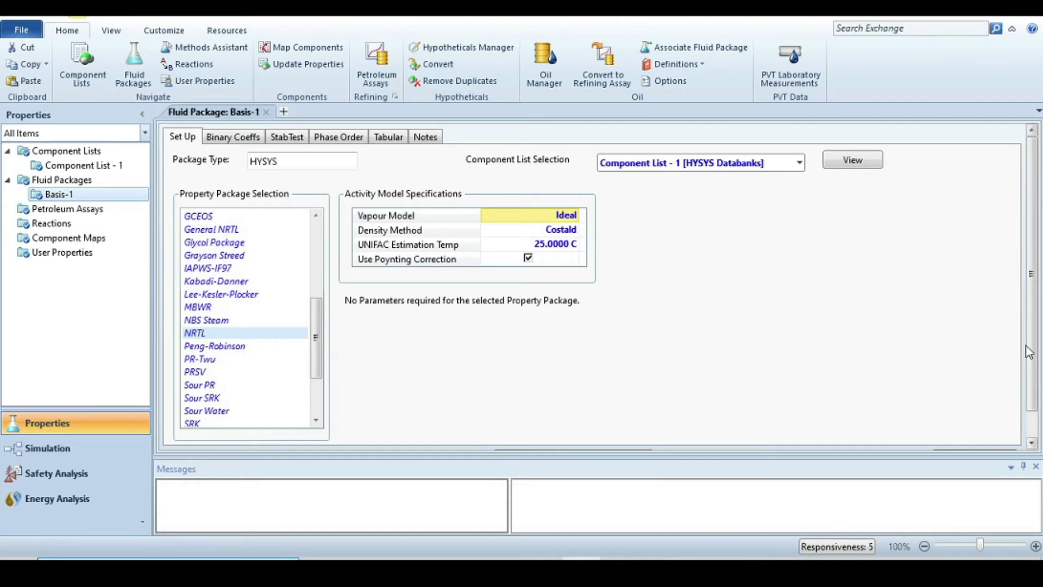
scroll(1033, 356, down, 1)
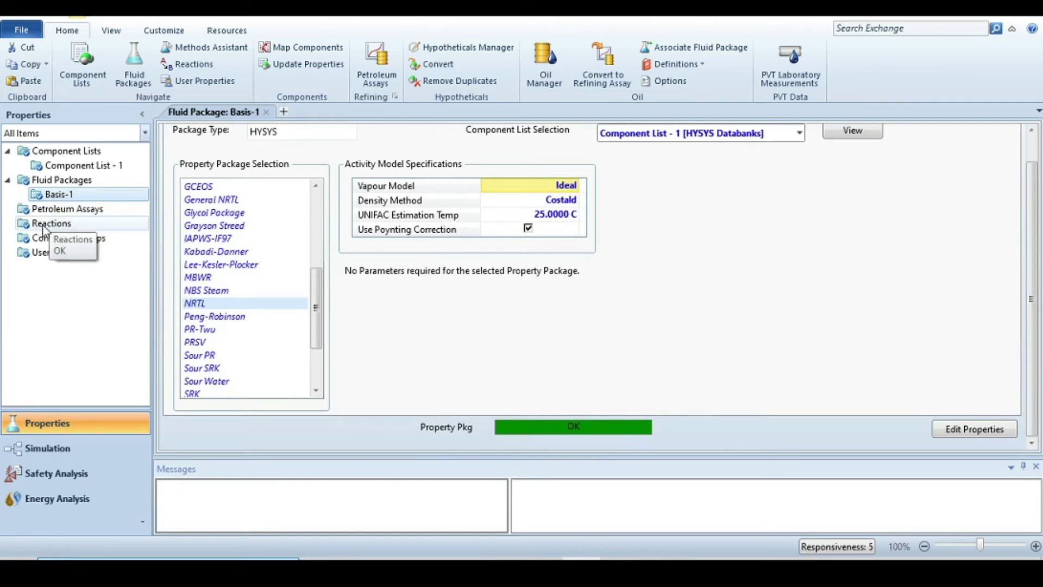
click(45, 225)
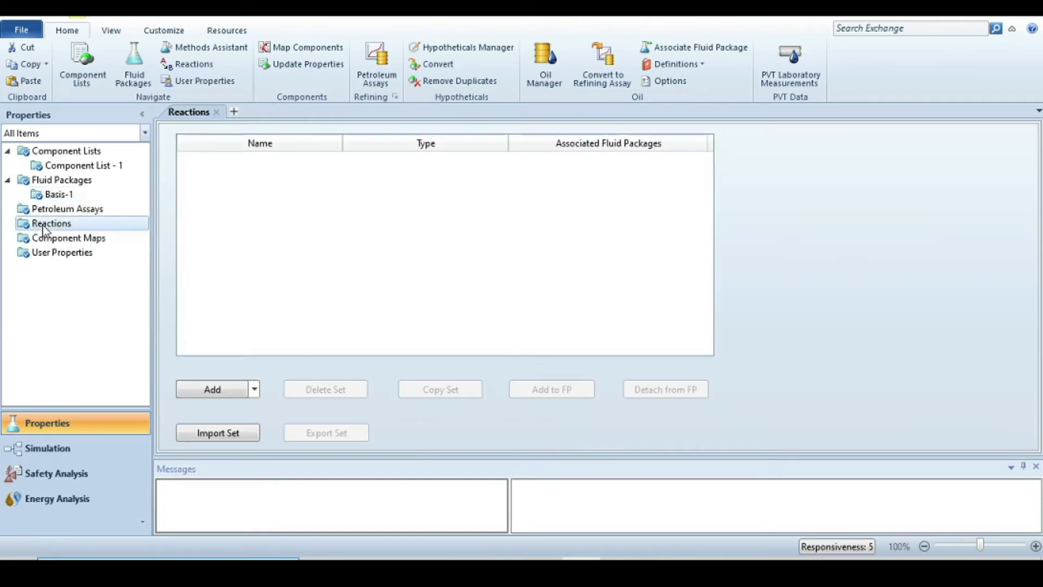
Create reaction set Set-1 containing kinetic reaction Rxn-1
click(198, 391)
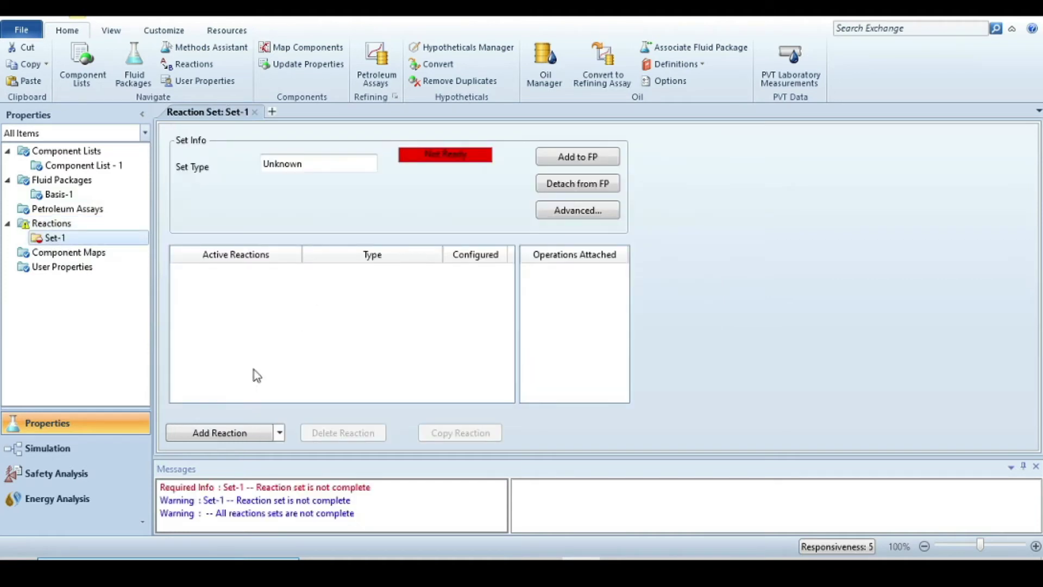
click(215, 432)
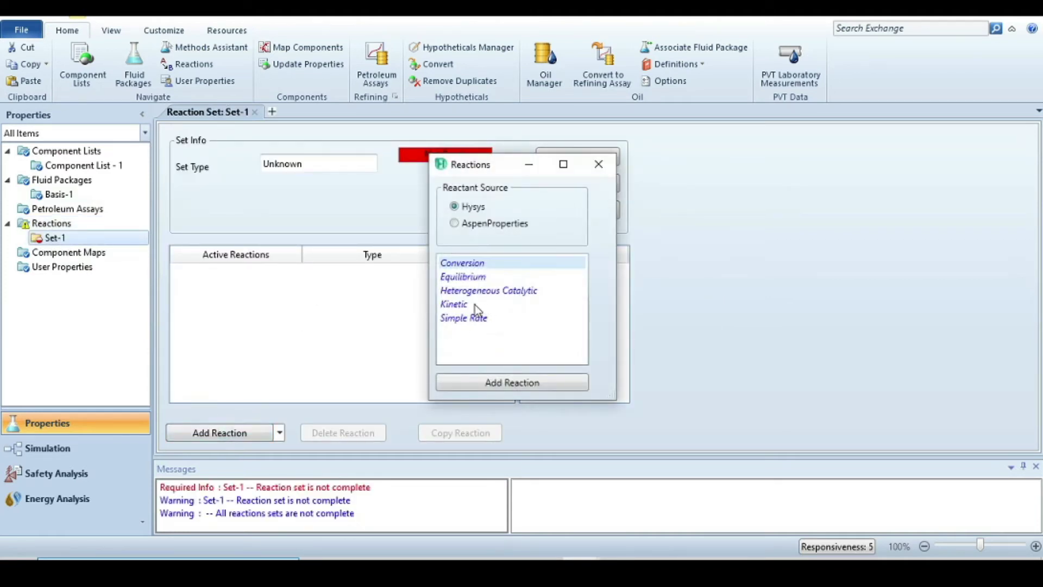
click(457, 310)
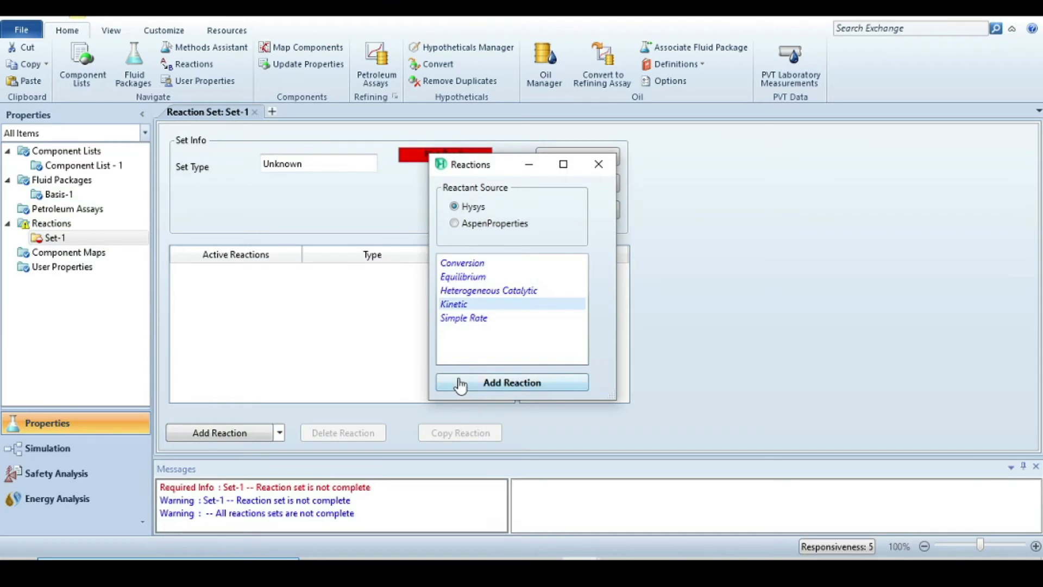
click(485, 390)
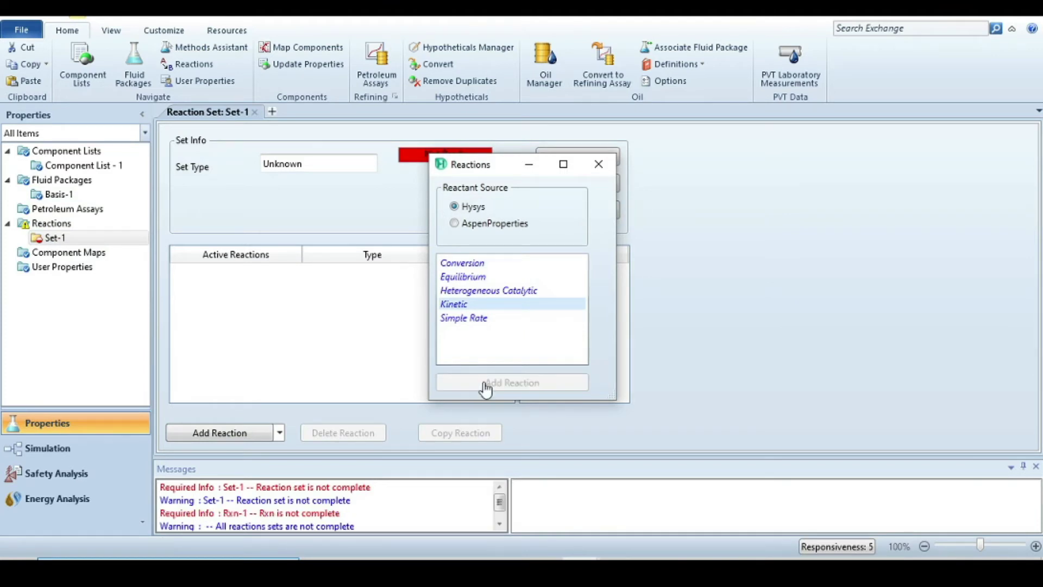
click(598, 165)
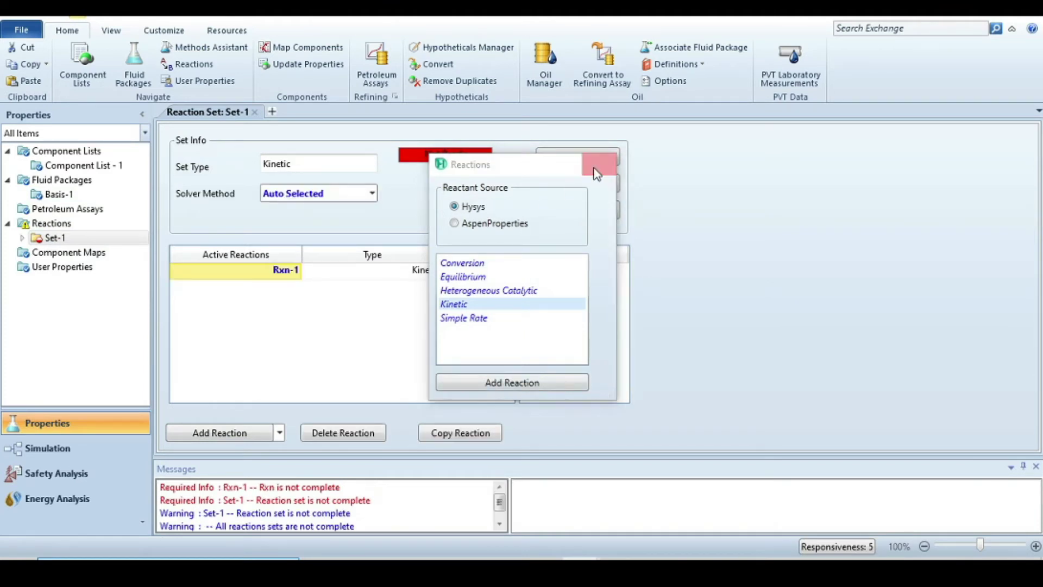
double_click(253, 273)
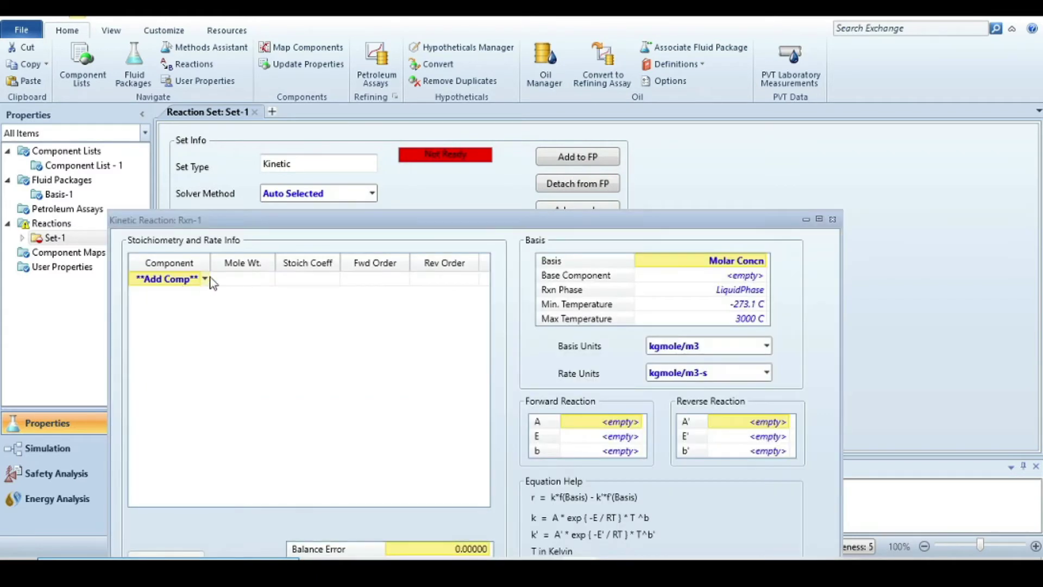
Give Rxn-1 cis2-Butene -1 and tr2-Butene 1, molar concentration basis, liquid phase
click(204, 279)
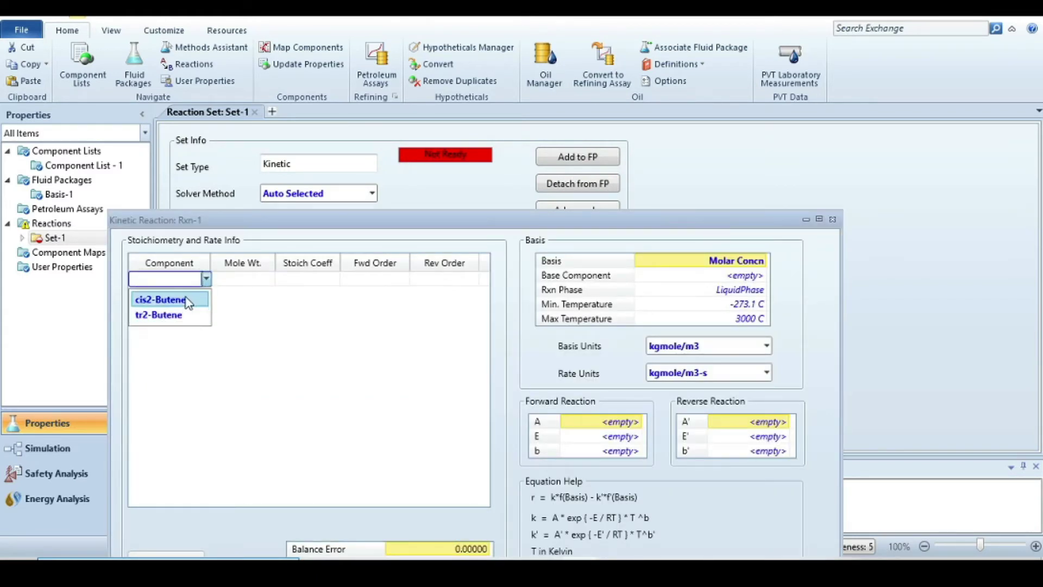
click(181, 299)
click(204, 294)
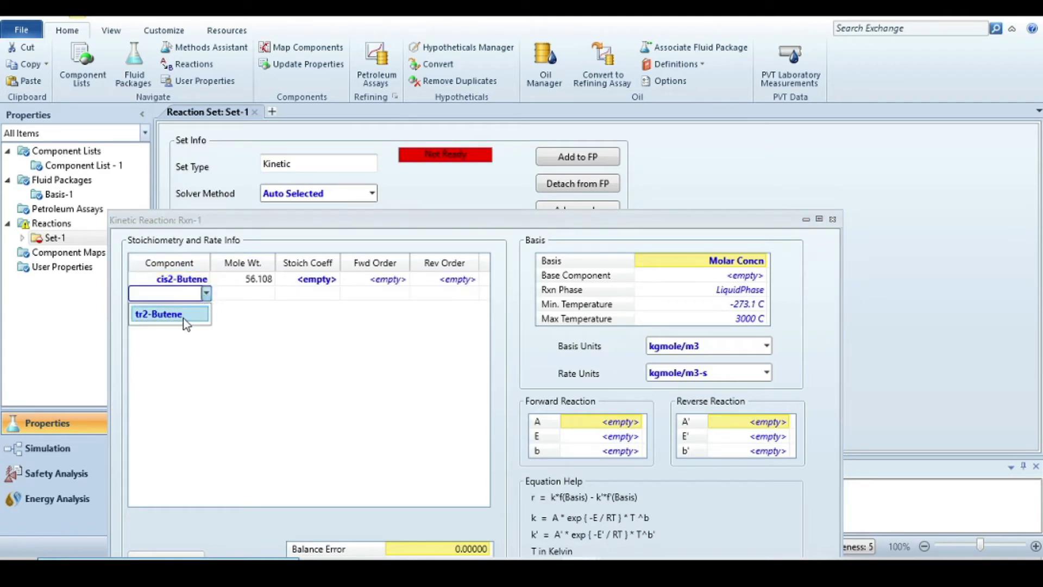
click(184, 322)
click(324, 281)
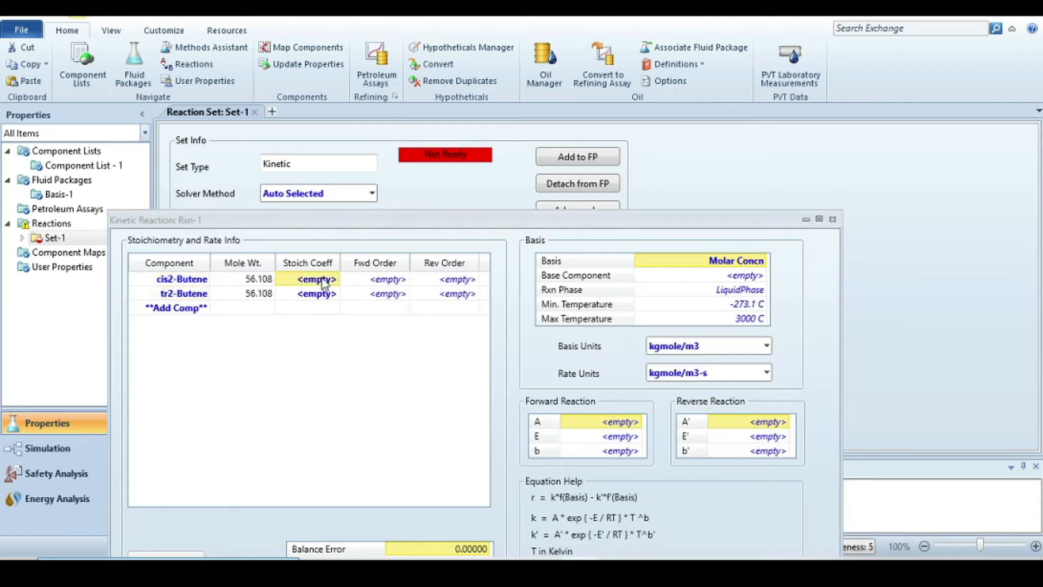
text(-1)
key(Return)
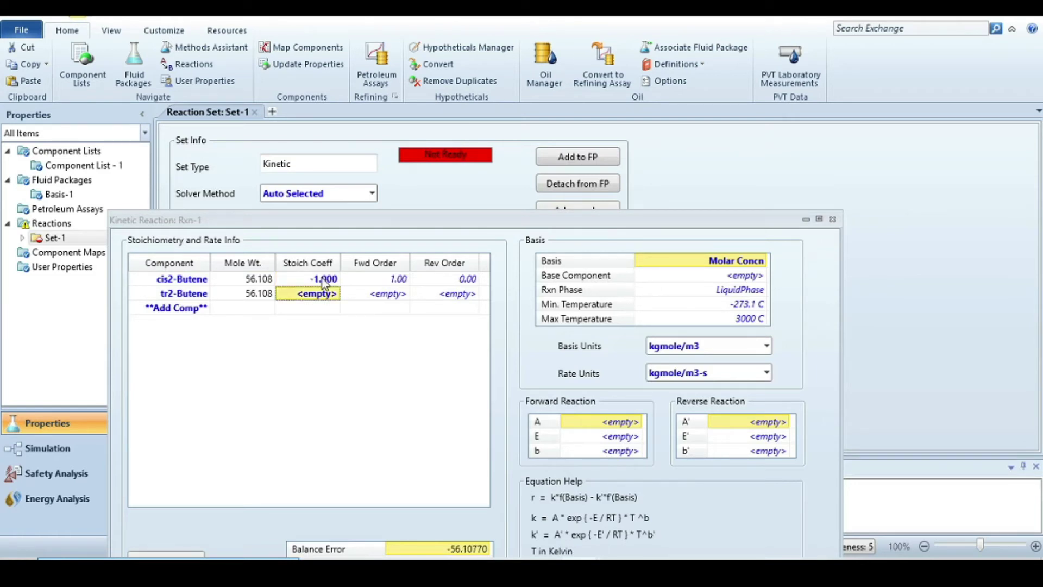
text(1)
key(Return)
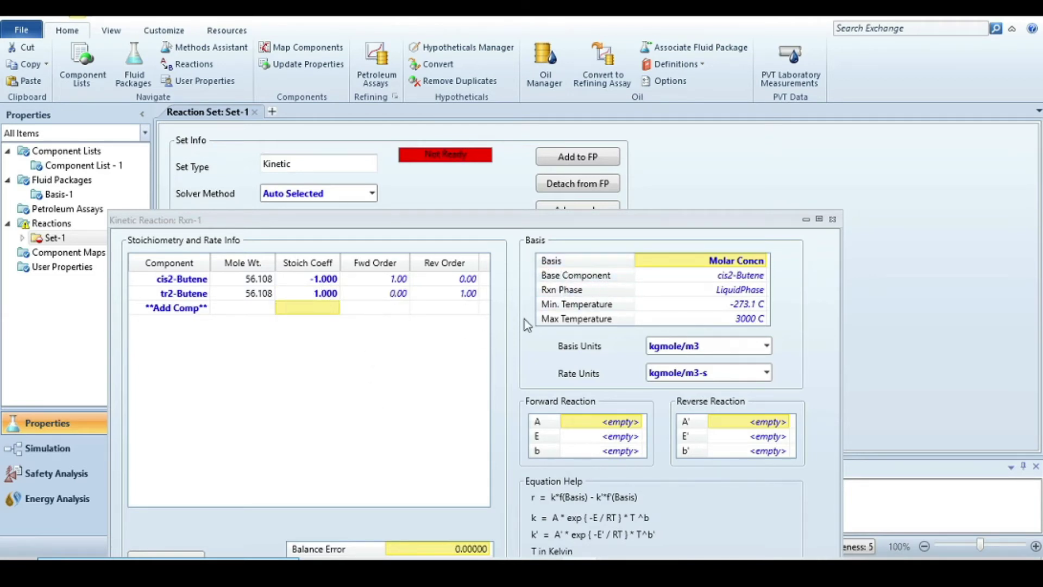
click(763, 263)
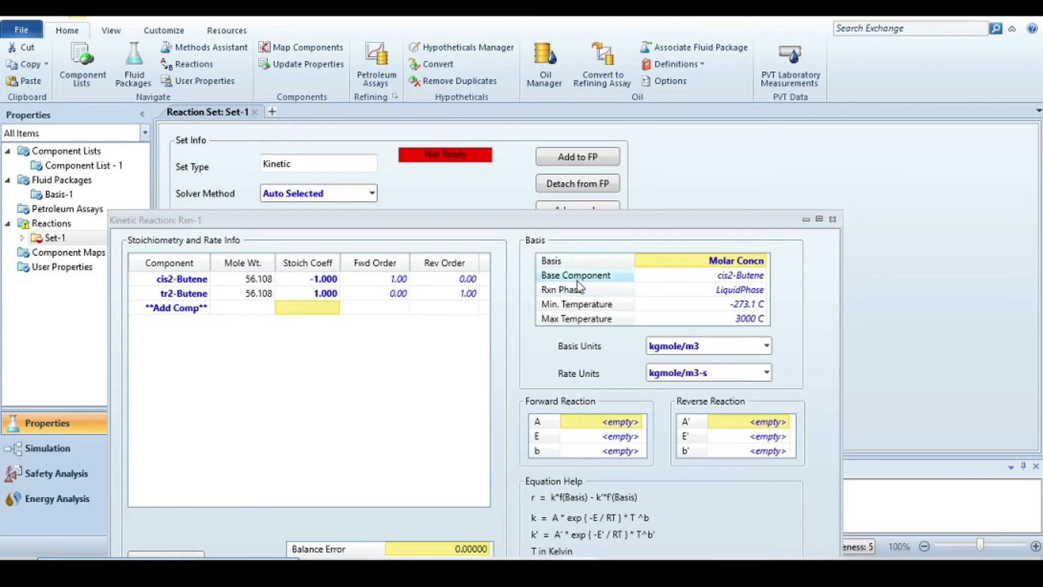
click(739, 277)
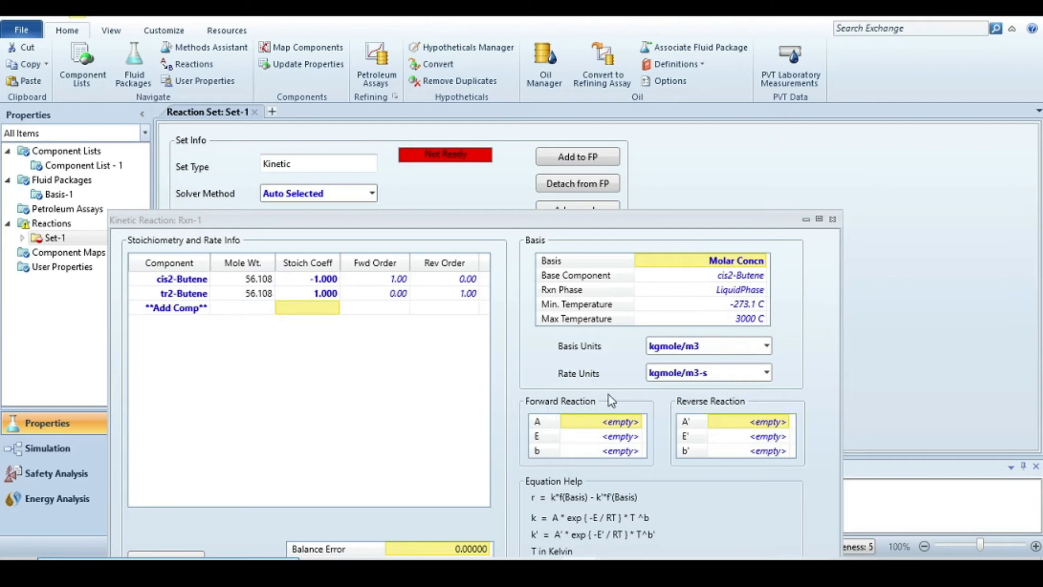
Enter Rxn-1 forward rate parameters A = 0.003833, E = 0 and b = 0
drag(598, 221, 612, 129)
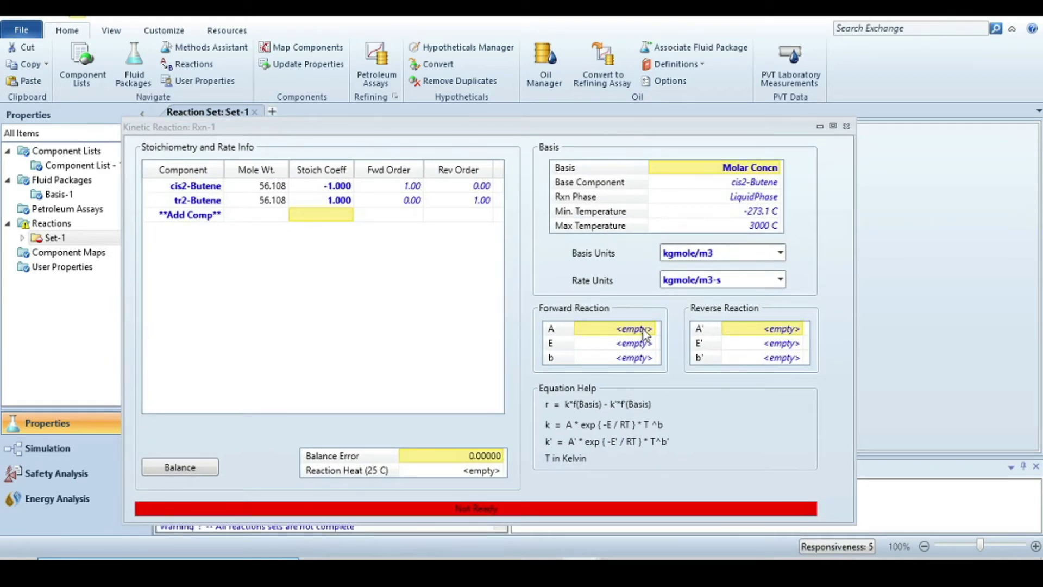
click(544, 570)
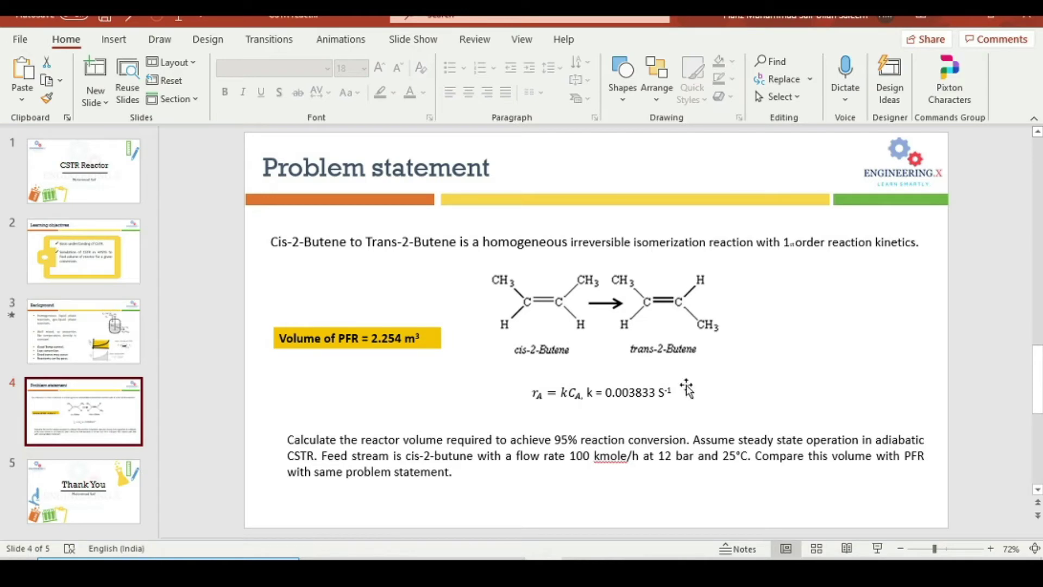
click(646, 521)
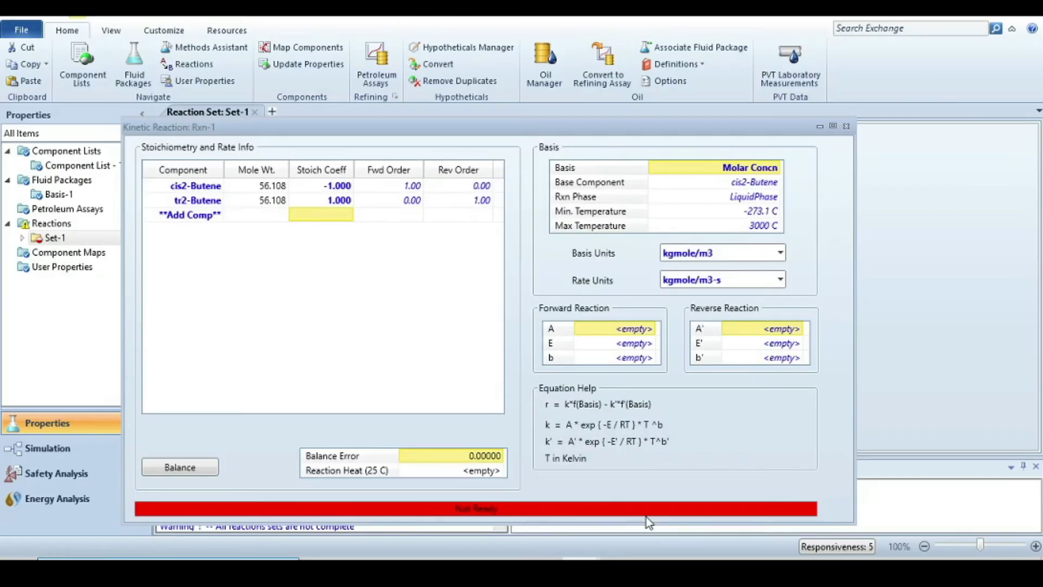
click(630, 332)
text(0.00)
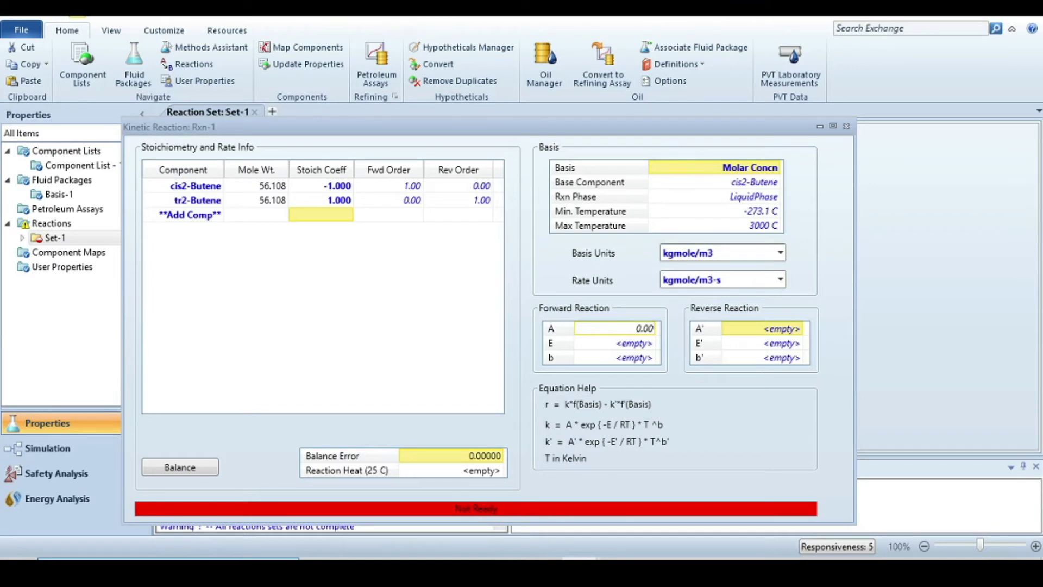
text(3833)
key(Return)
text(0)
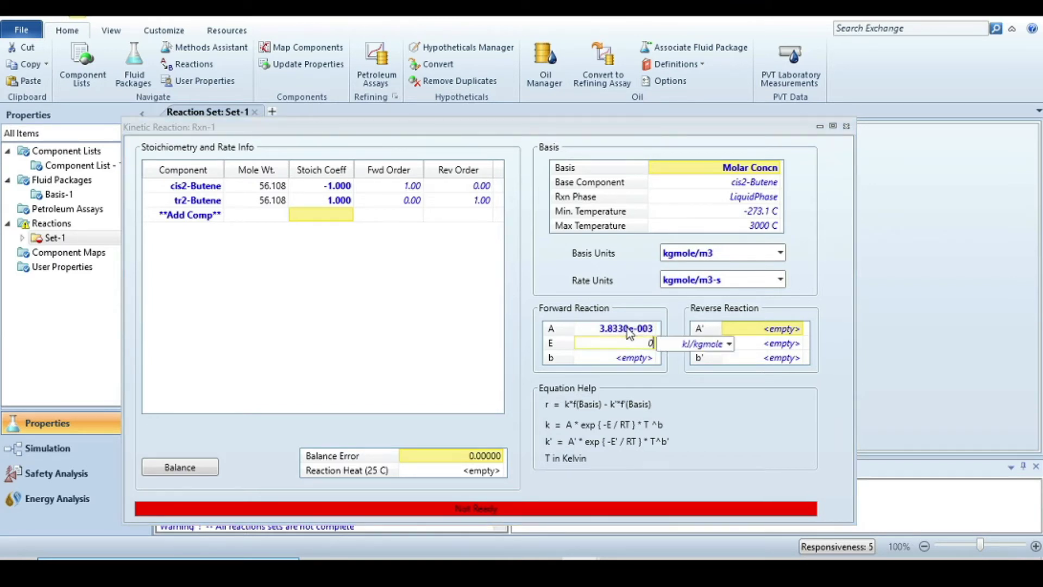
key(Return)
text(0)
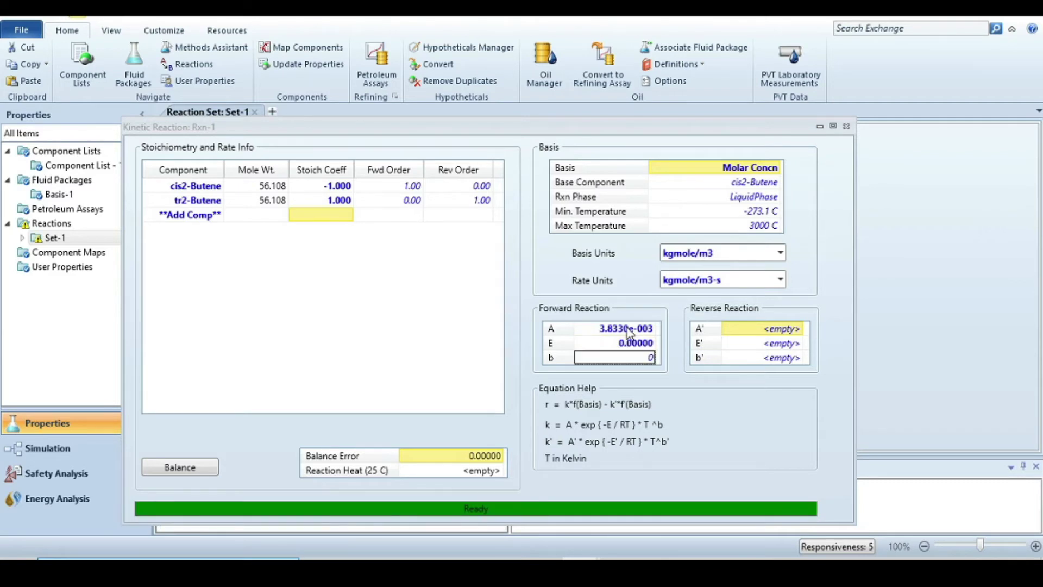
key(Return)
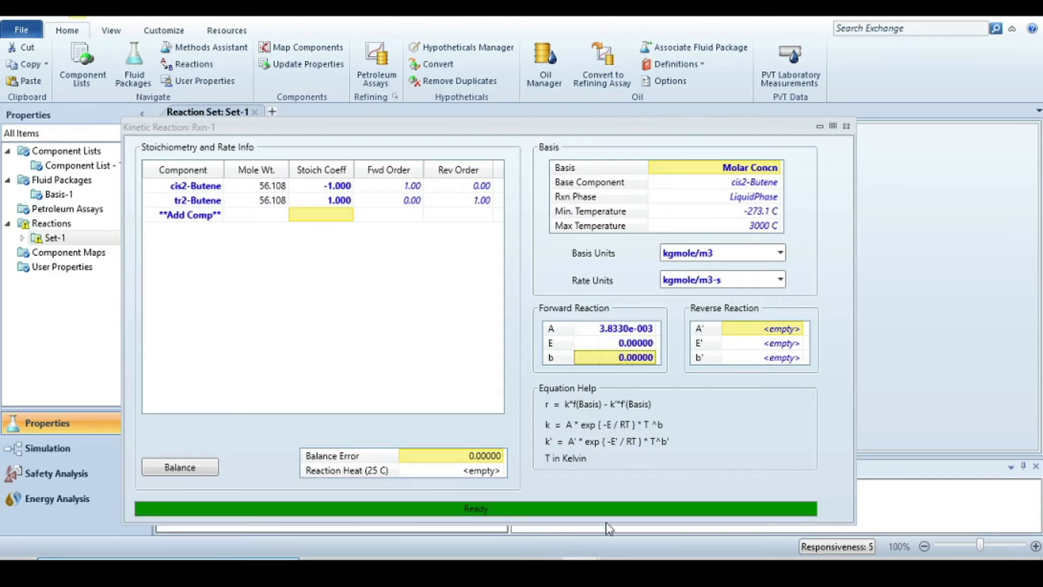
key(alt+Tab)
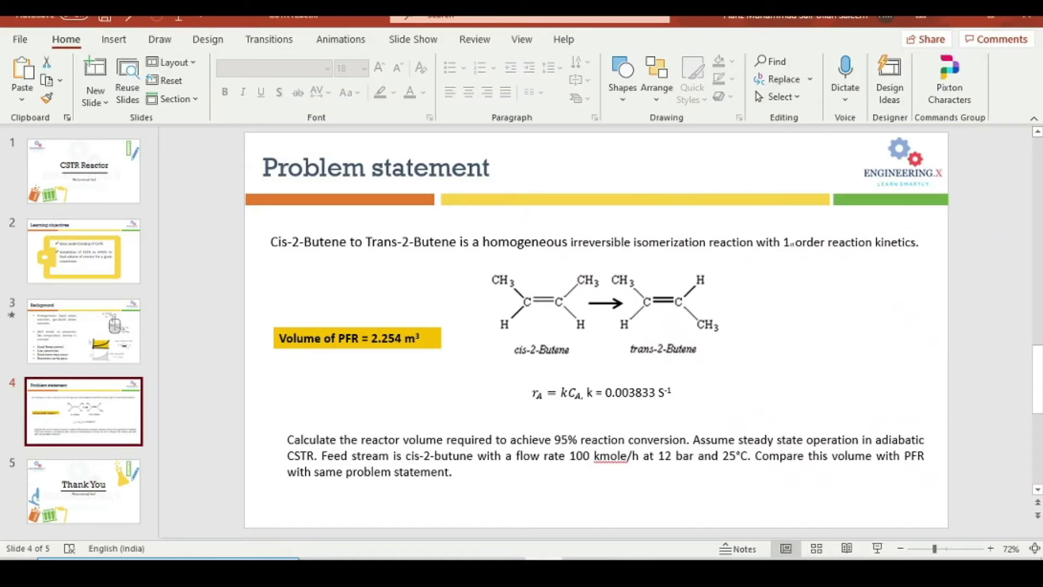
key(alt+Tab)
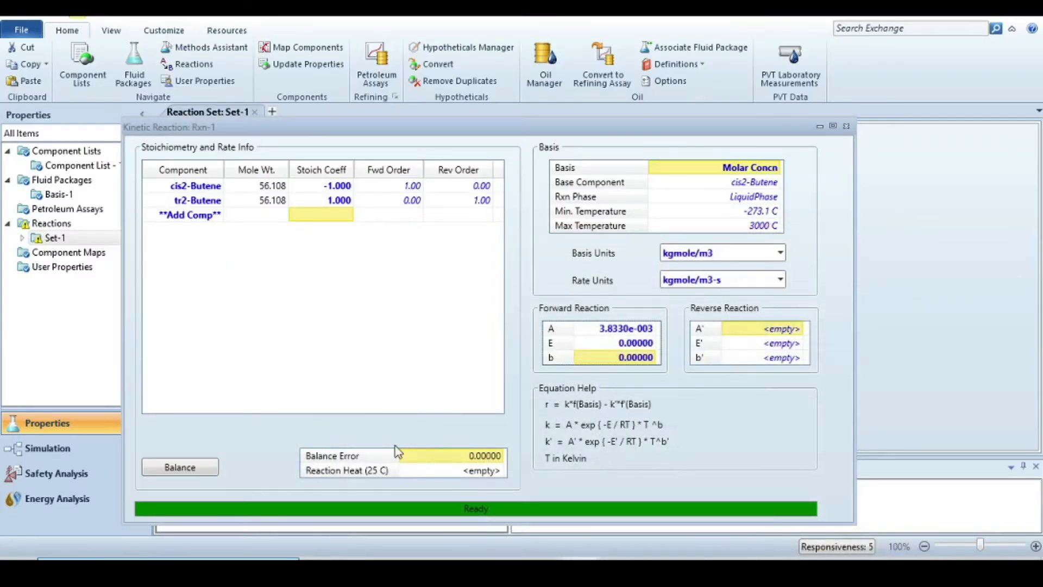
Add reaction set Set-1 to fluid package Basis-1 and enter the simulation environment
click(847, 128)
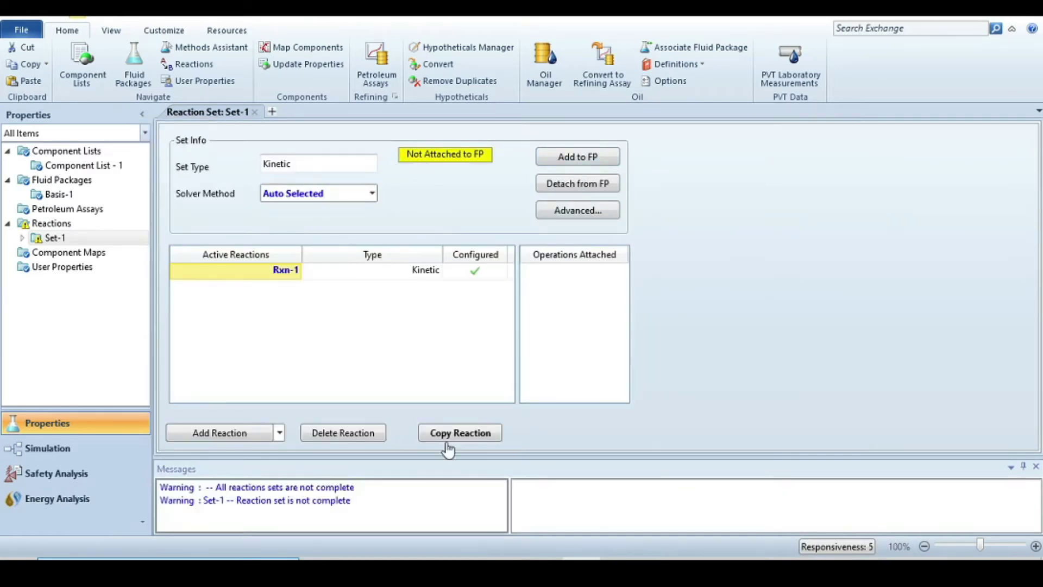
click(578, 156)
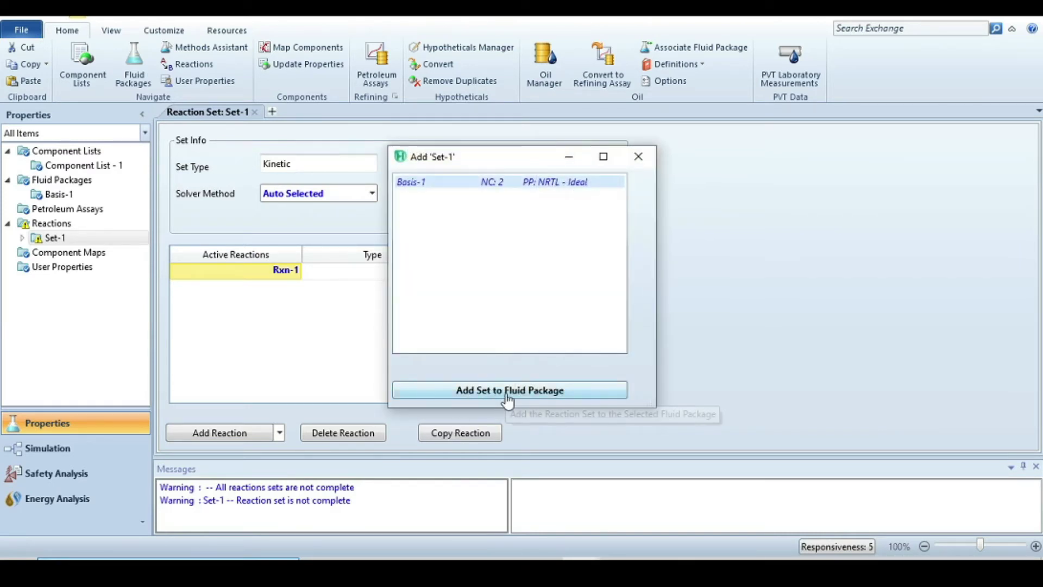
click(507, 394)
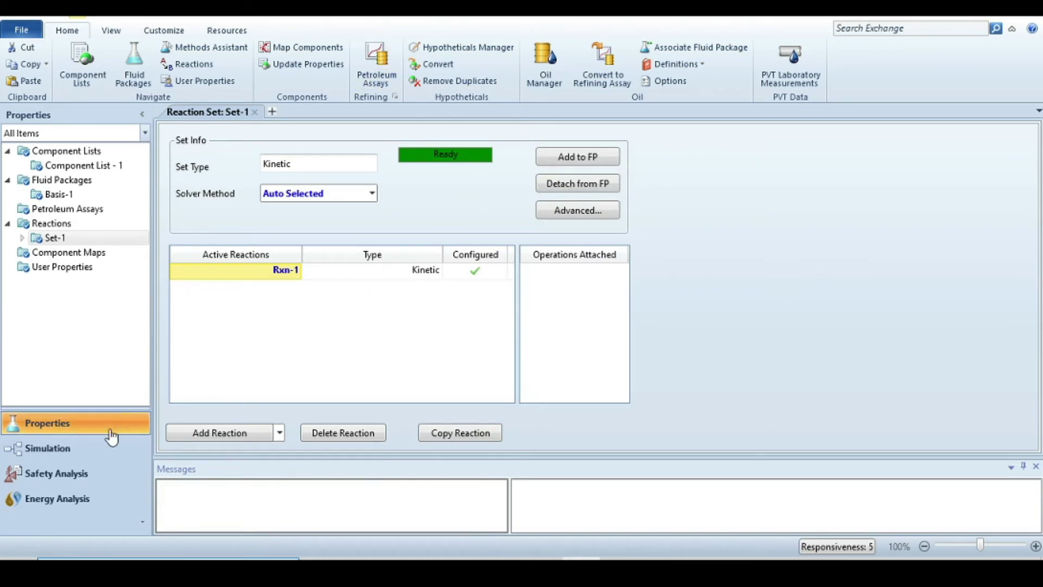
click(57, 452)
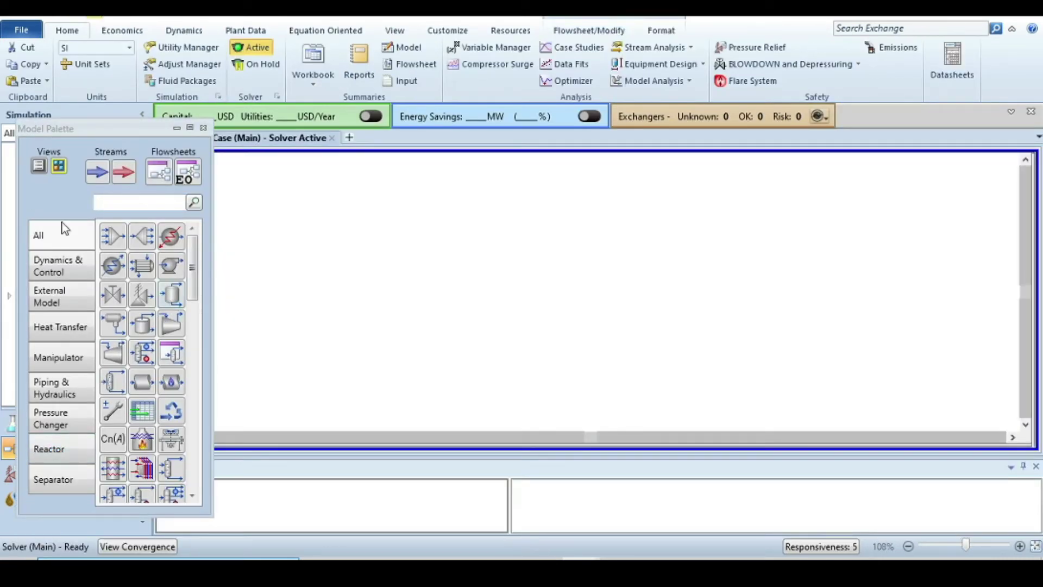
Place a CSTR on the flowsheet and open CSTR-100's properties
click(51, 451)
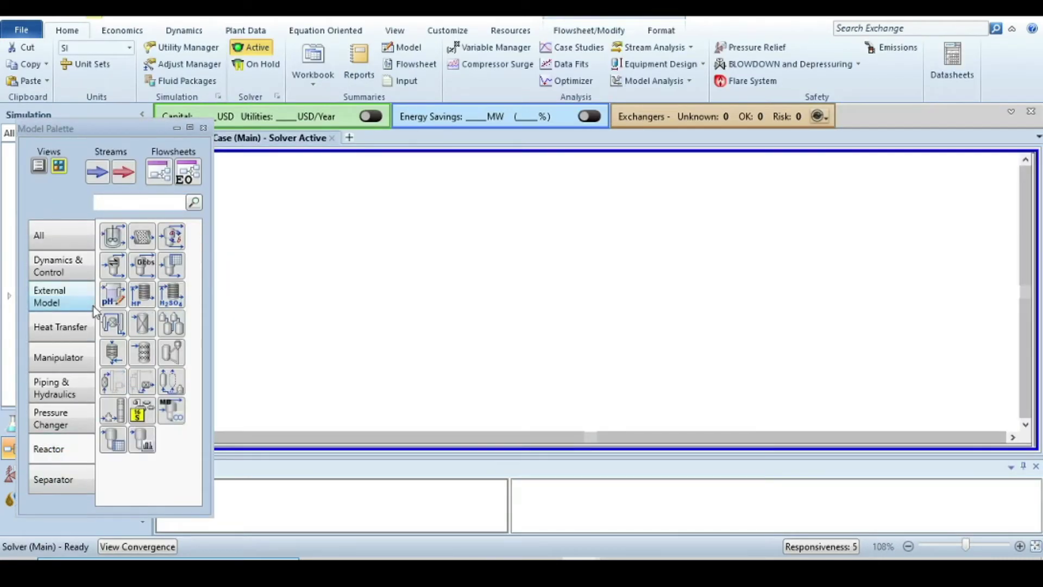
click(112, 235)
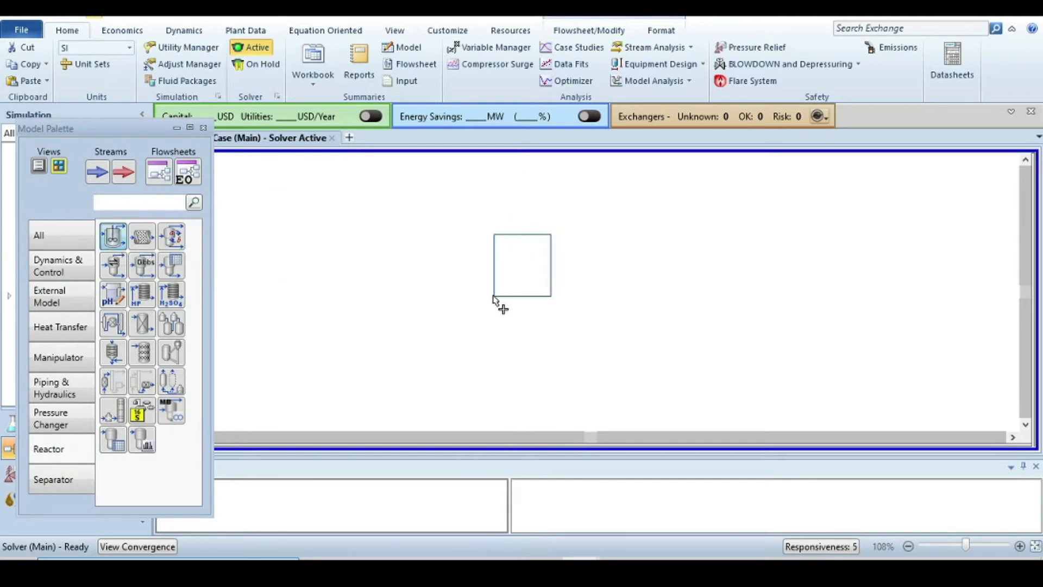
click(493, 296)
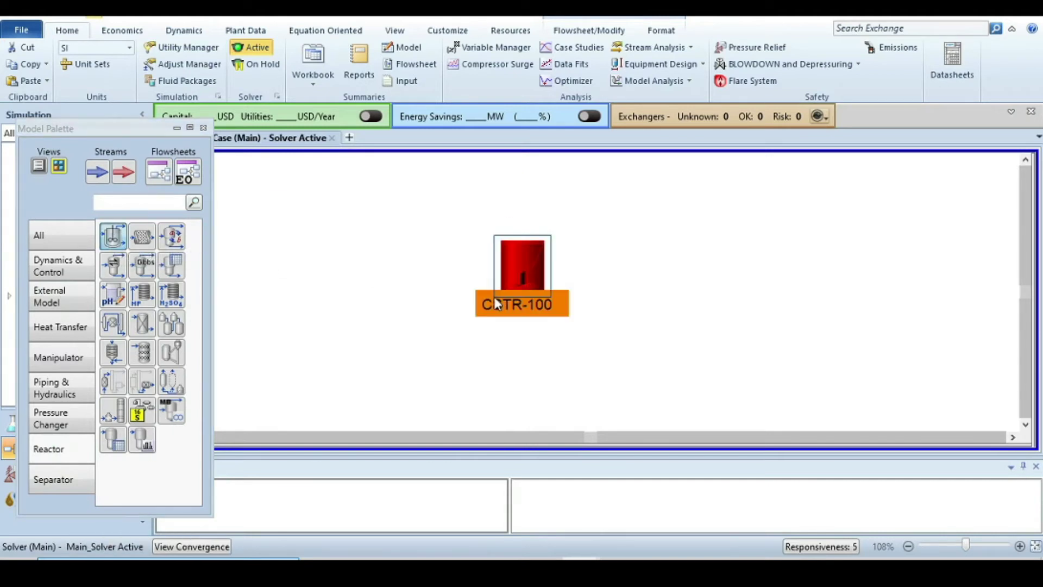
click(204, 131)
double_click(527, 275)
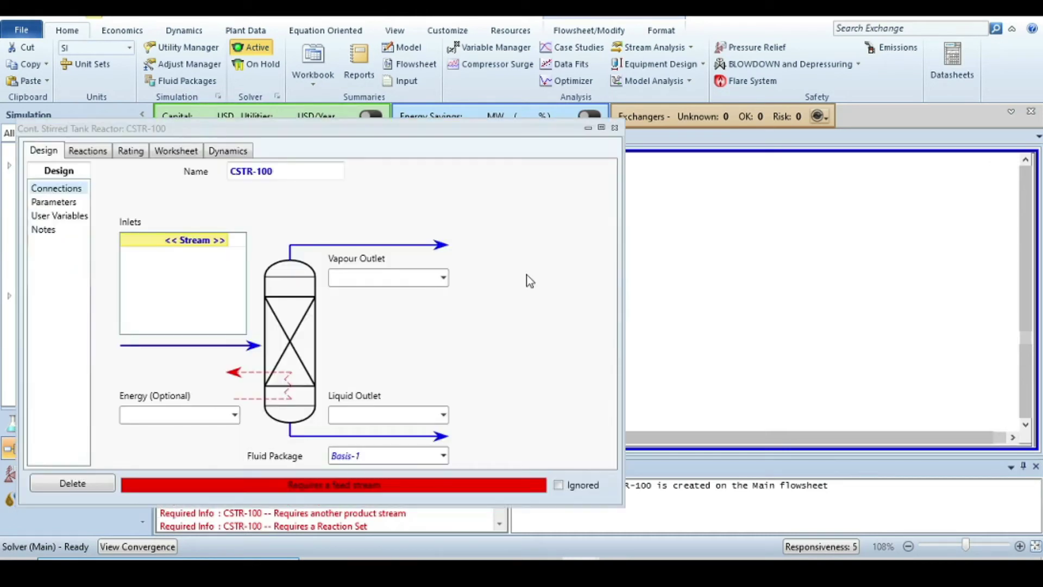
Connect CSTR-100 to streams Feed, vap-product, Liq-Product and Energy
click(204, 242)
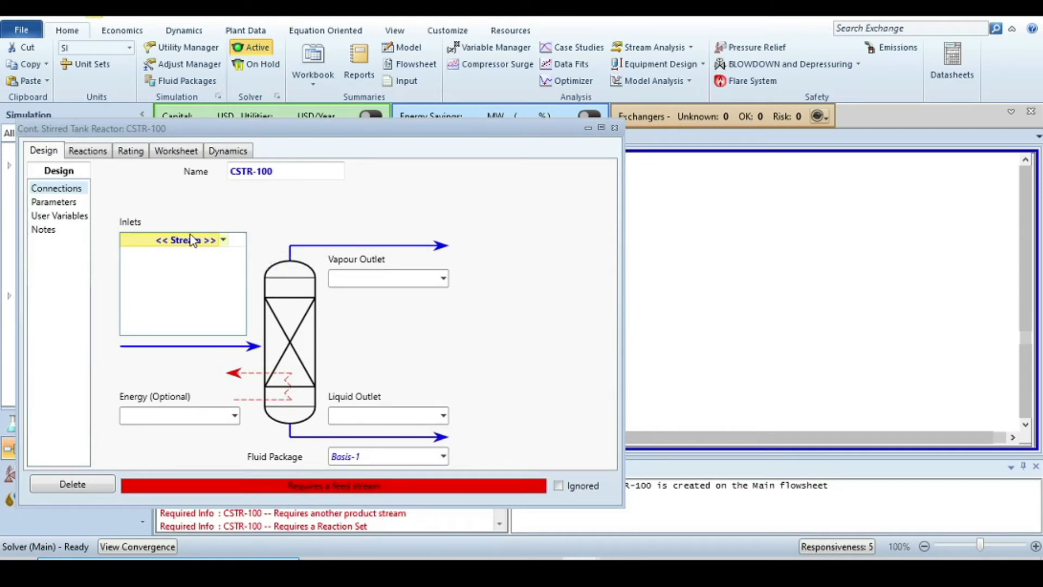
text(F)
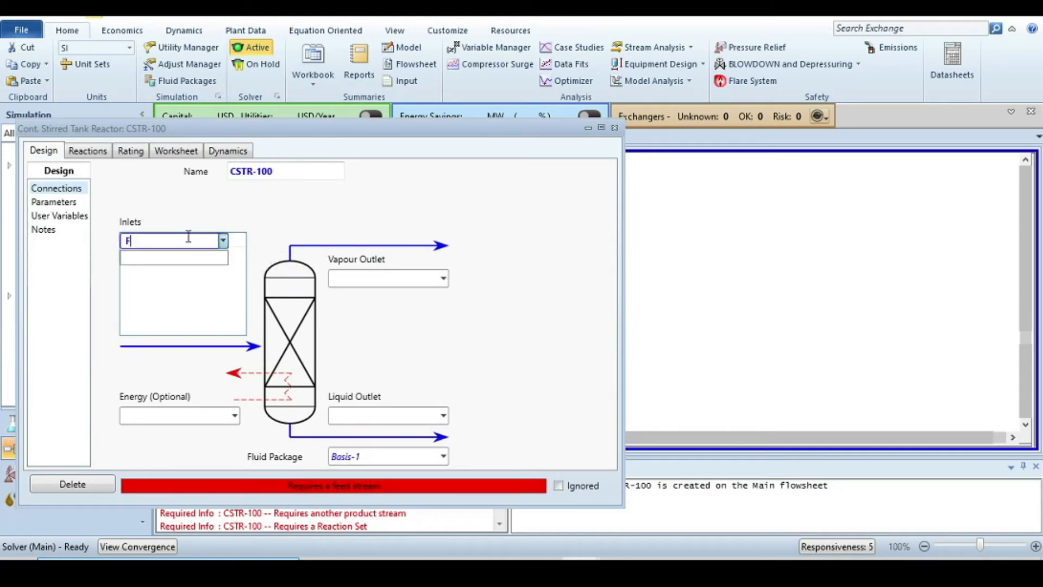
text(eed)
key(Return)
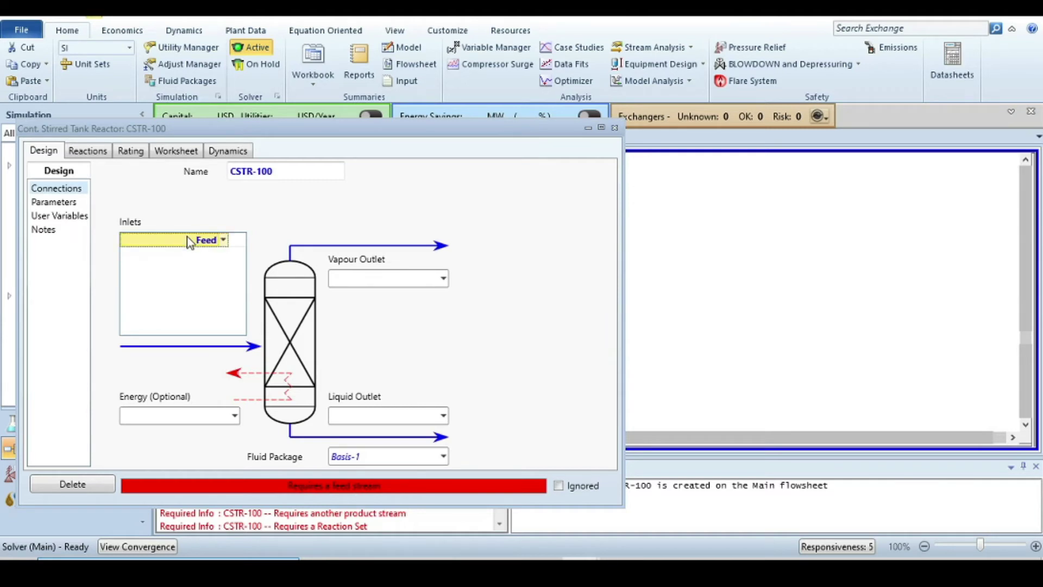
click(385, 280)
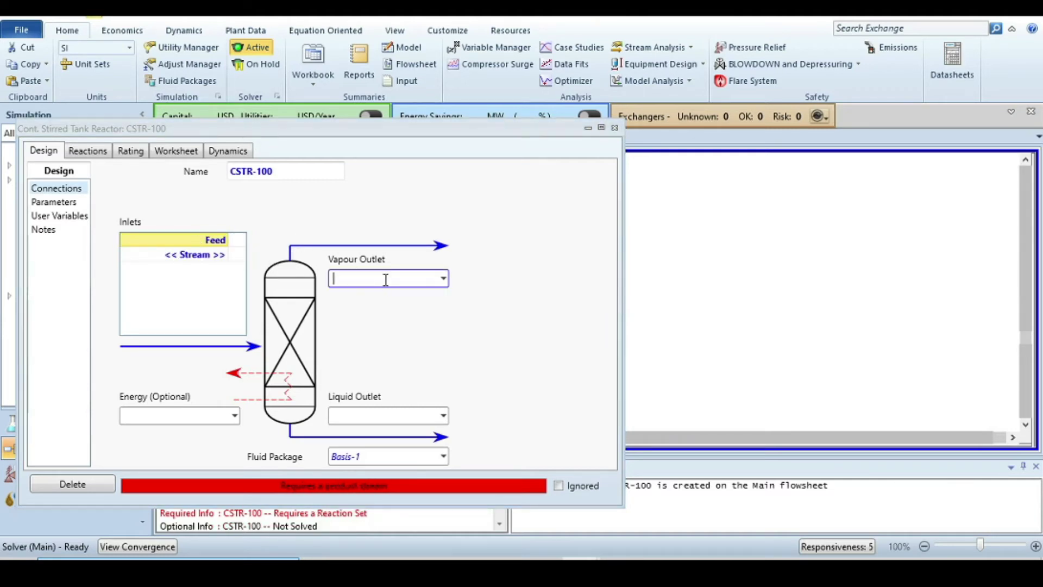
text(vap-product)
key(Return)
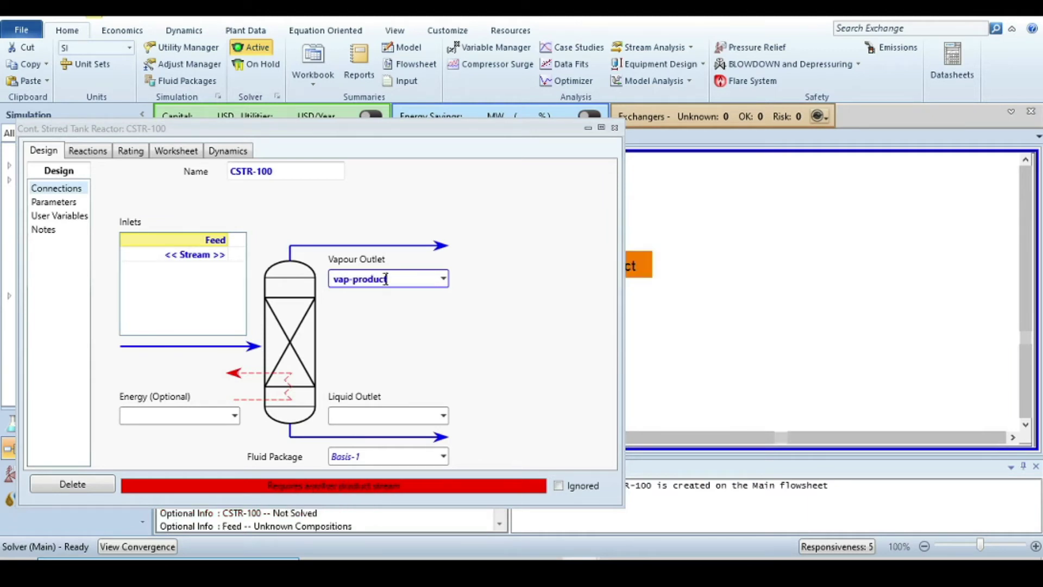
click(394, 419)
text(l)
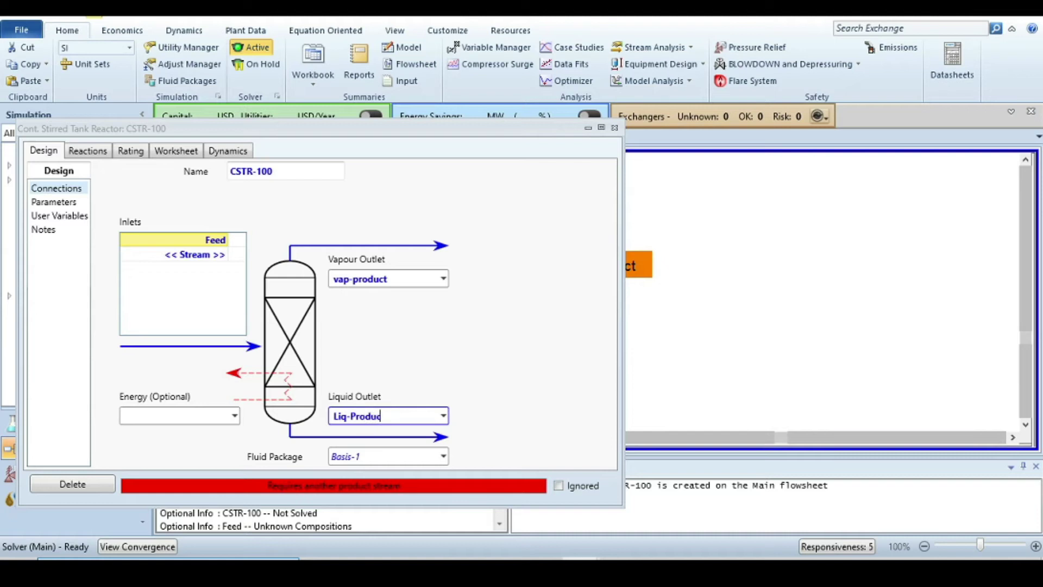
key(Return)
click(170, 416)
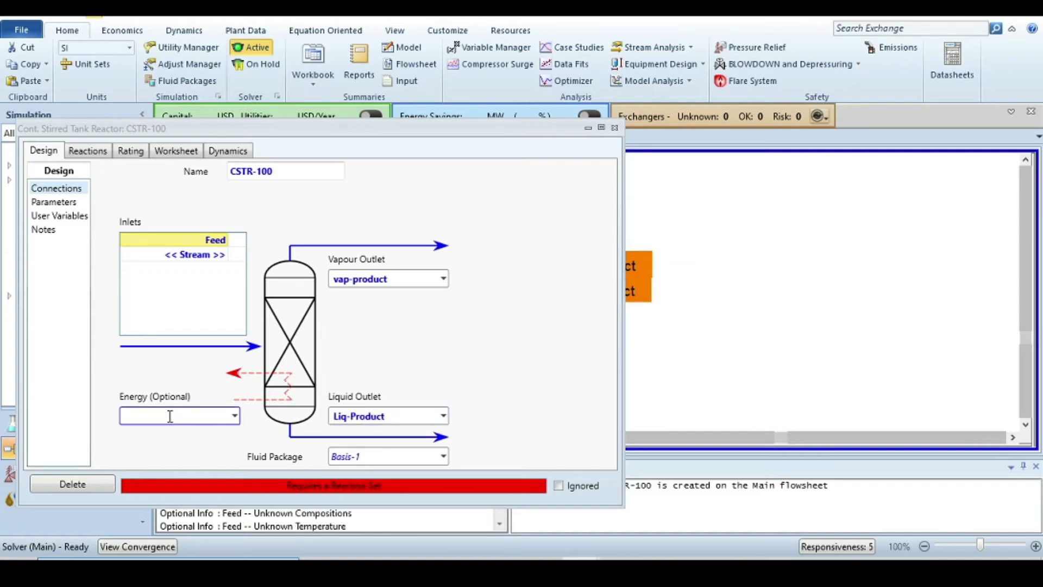
text(Energy)
key(Return)
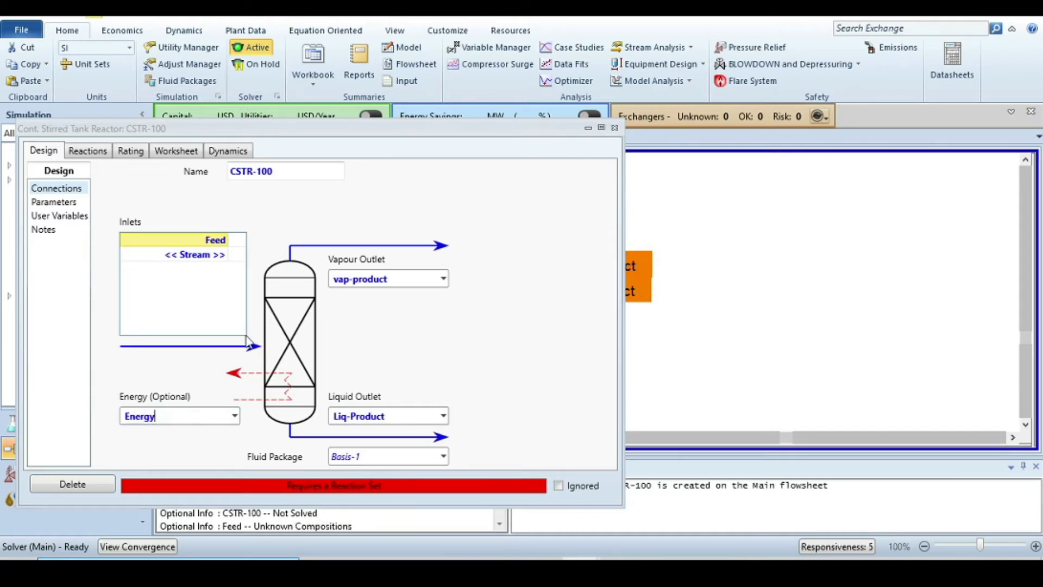
click(615, 127)
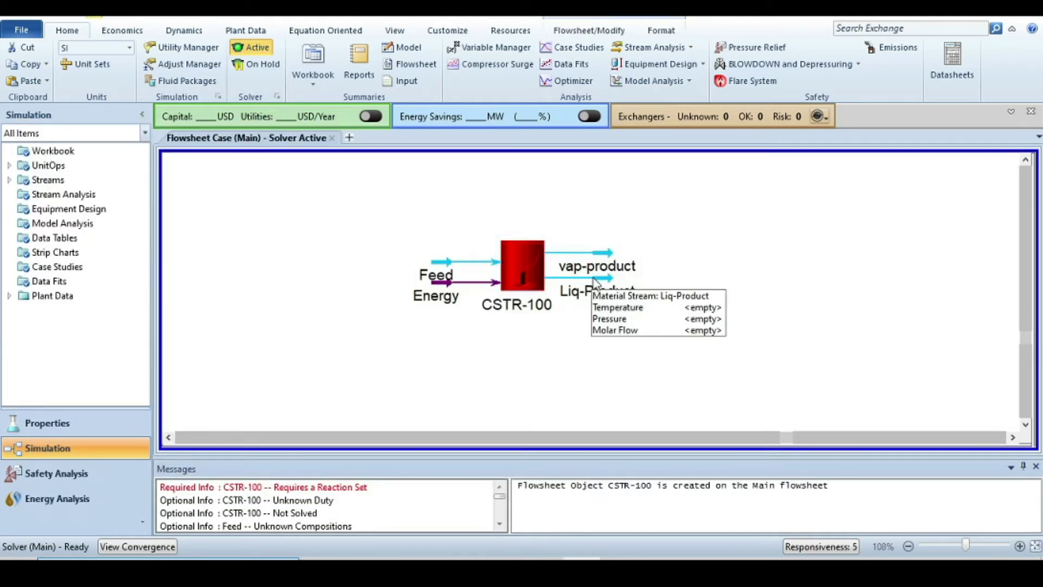
double_click(443, 267)
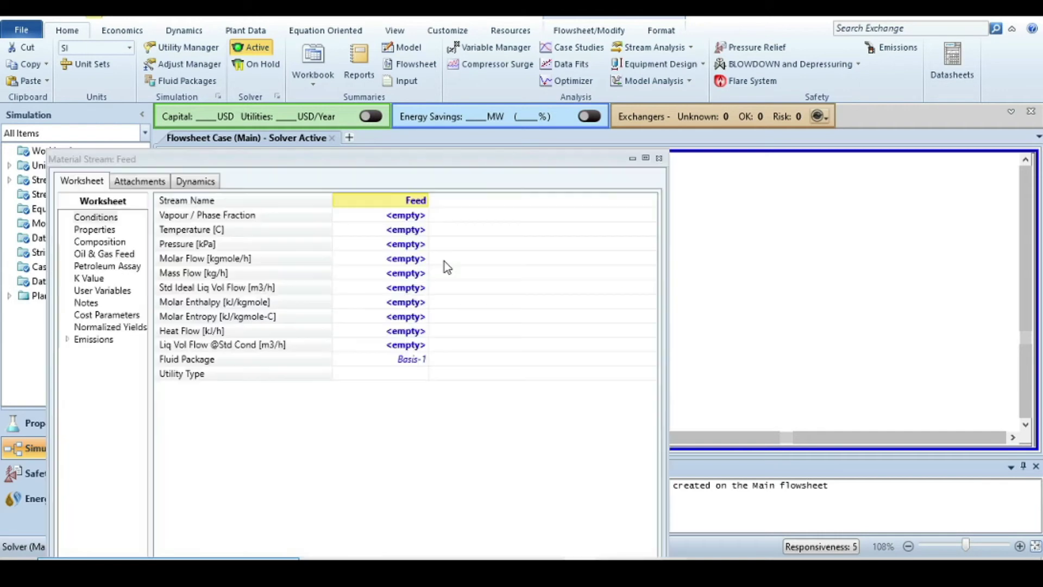
Specify the Feed stream at 25 °C, 12 bar and 100 kgmole/h
click(393, 230)
text(25)
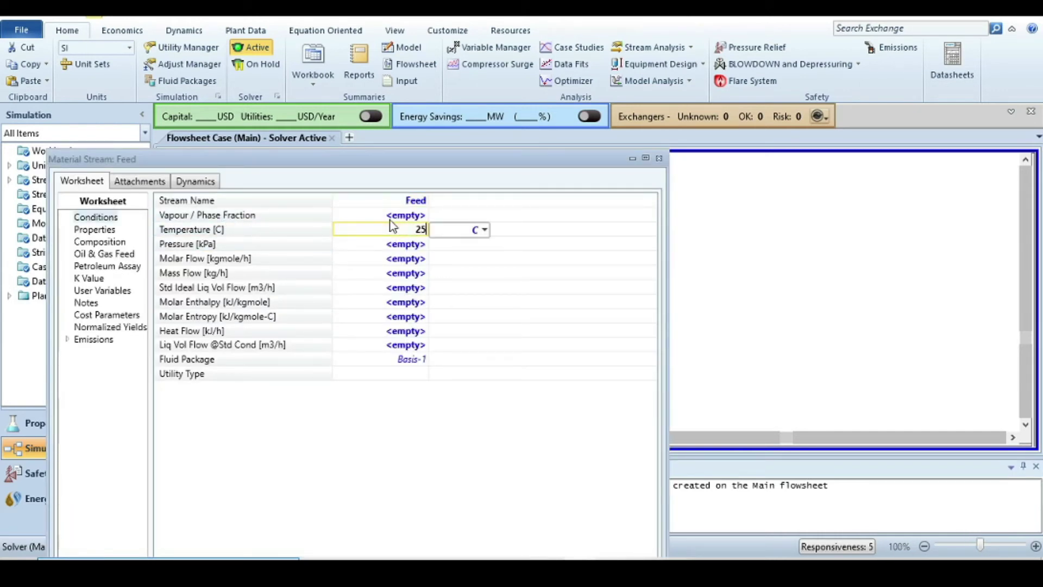
key(Return)
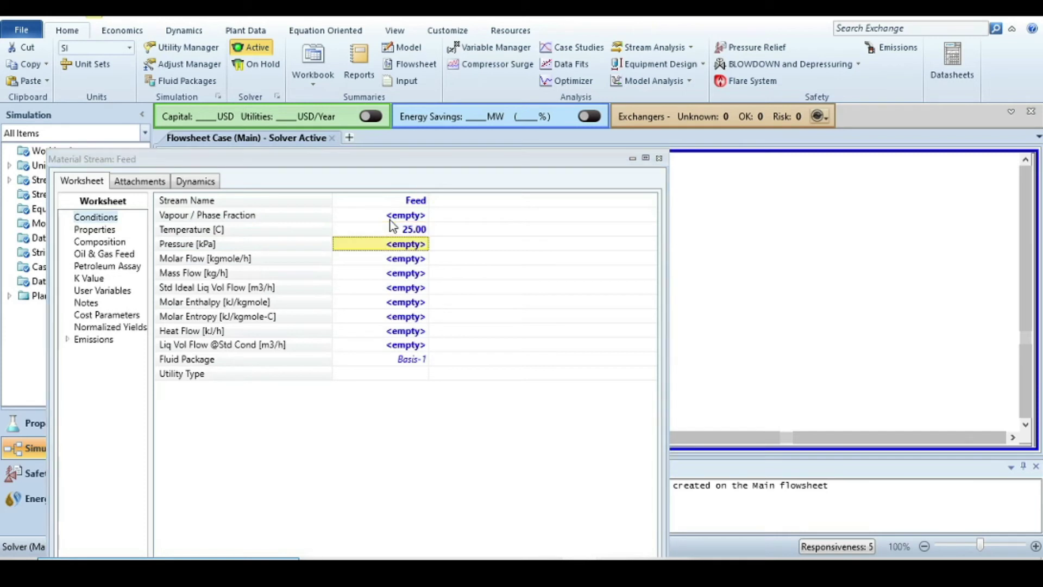
text(12)
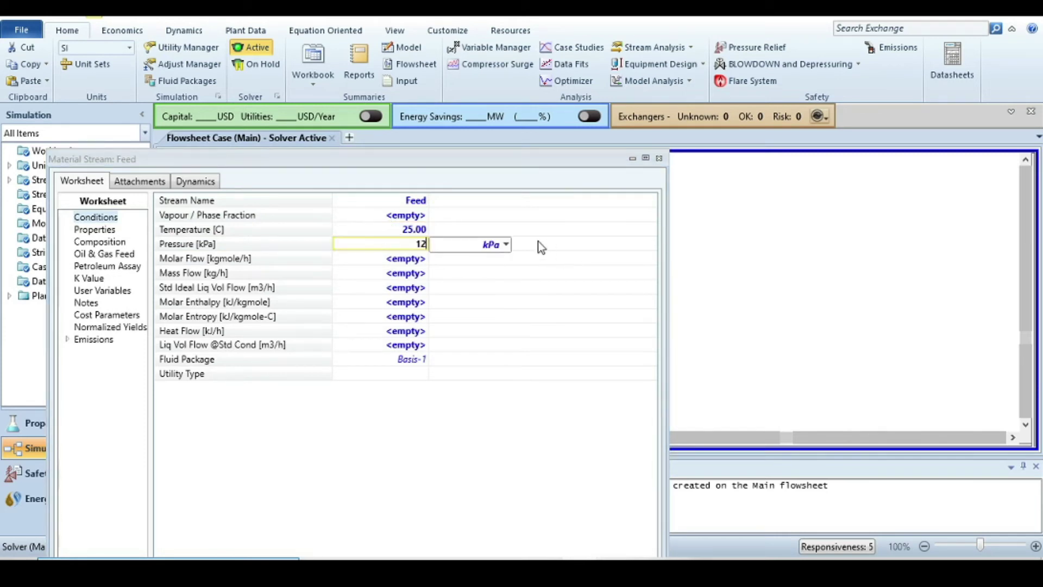
click(505, 245)
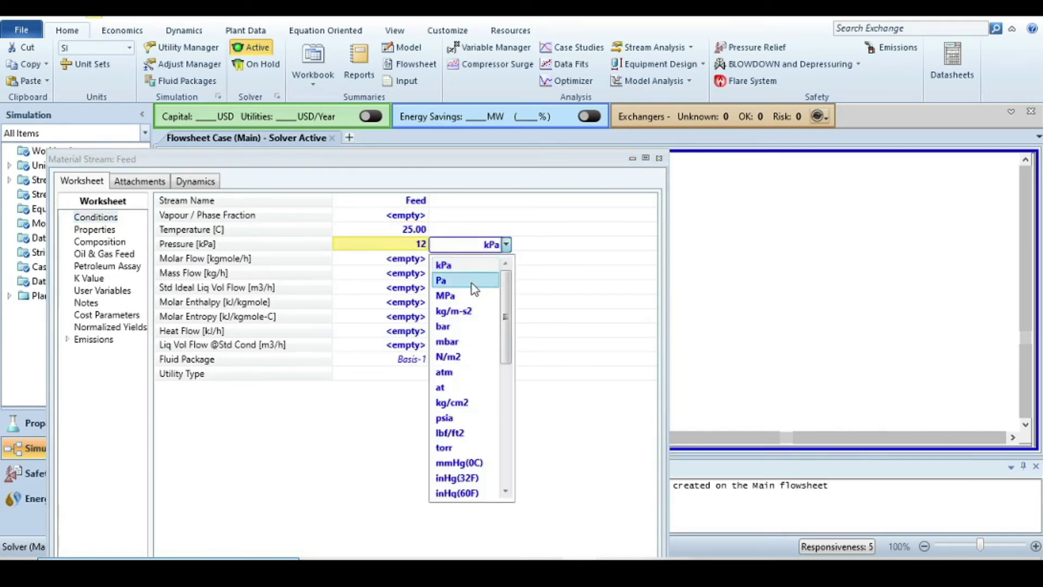
click(461, 327)
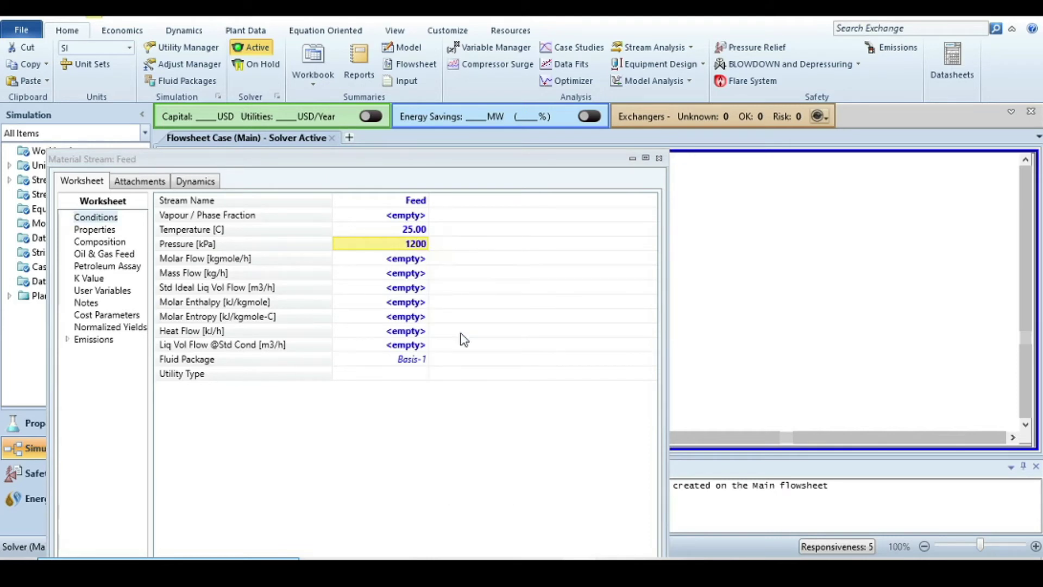
click(405, 262)
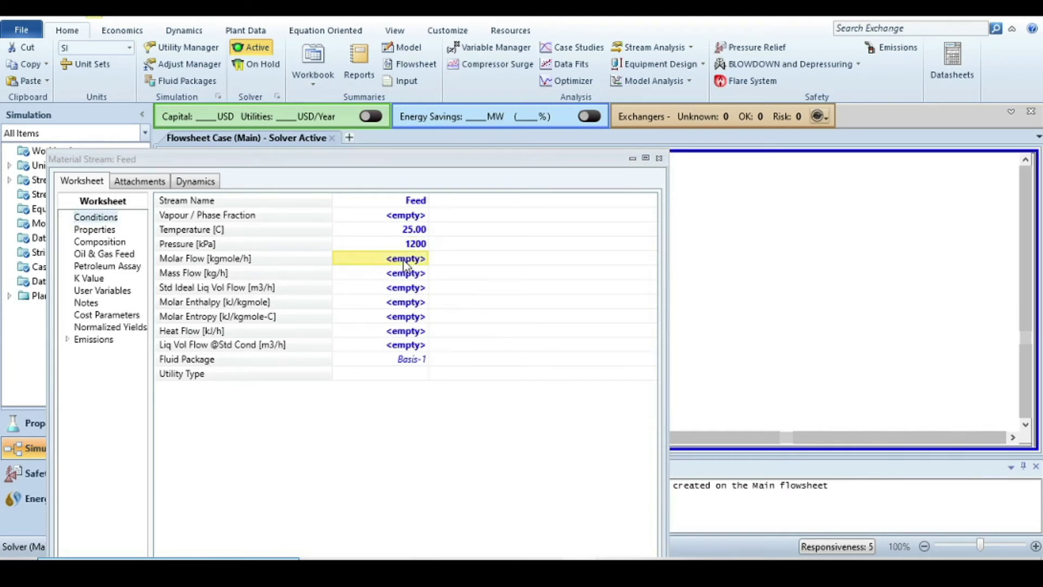
text(100)
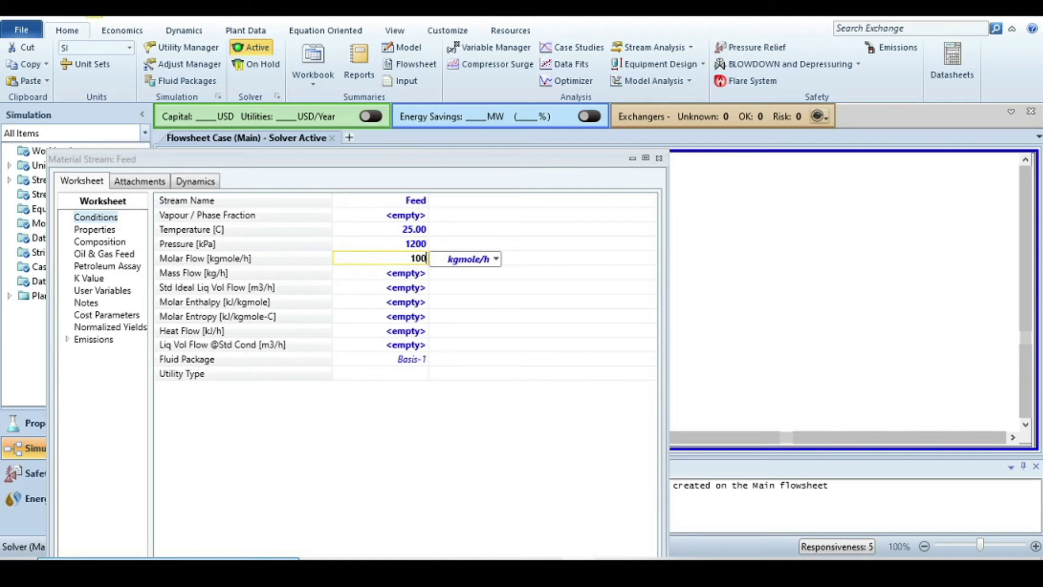
key(Return)
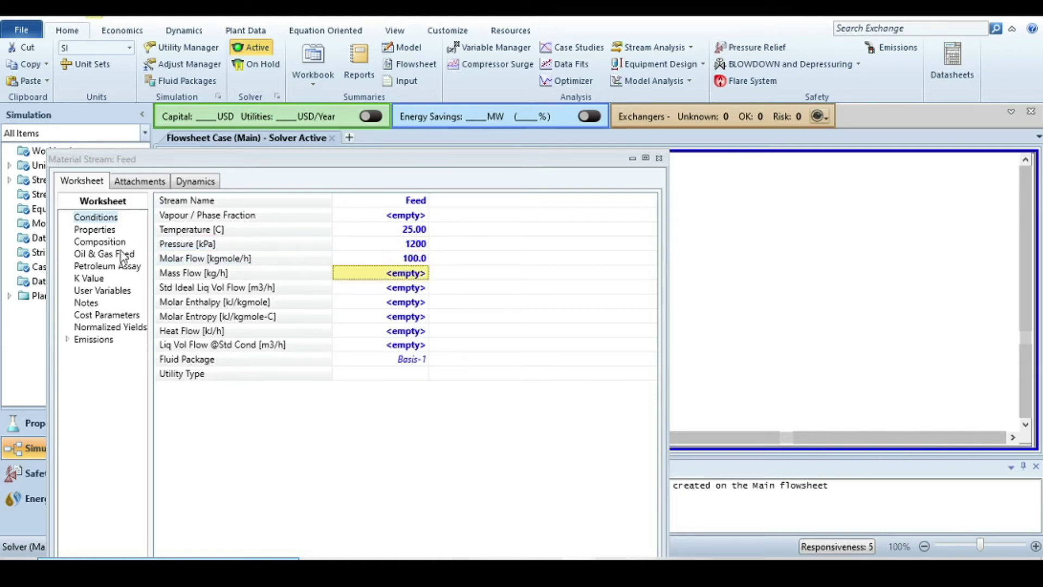
click(119, 243)
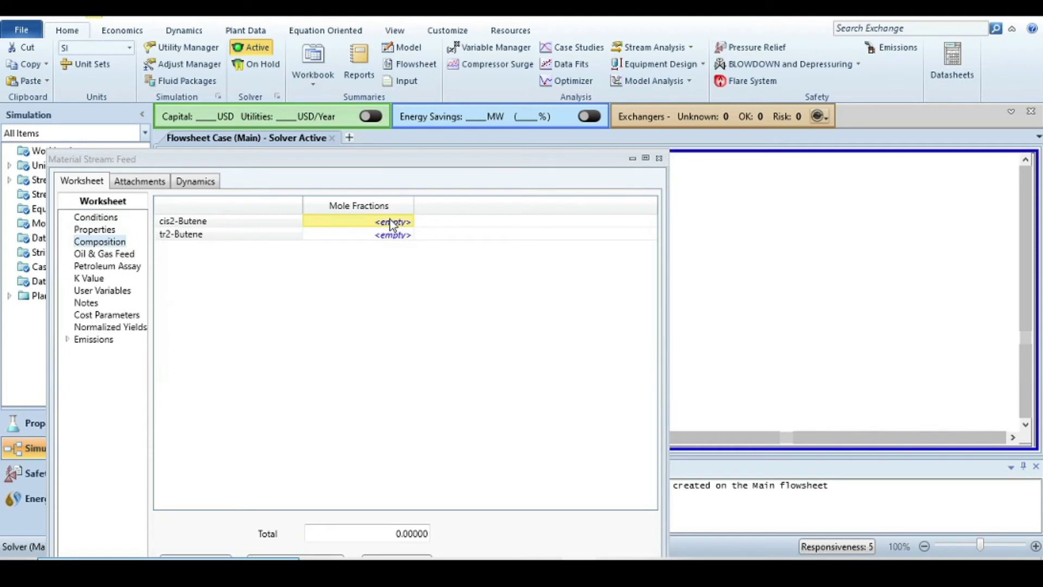
text(1)
Set Feed mole fractions to 1 cis2-Butene and 0 tr2-Butene
key(Return)
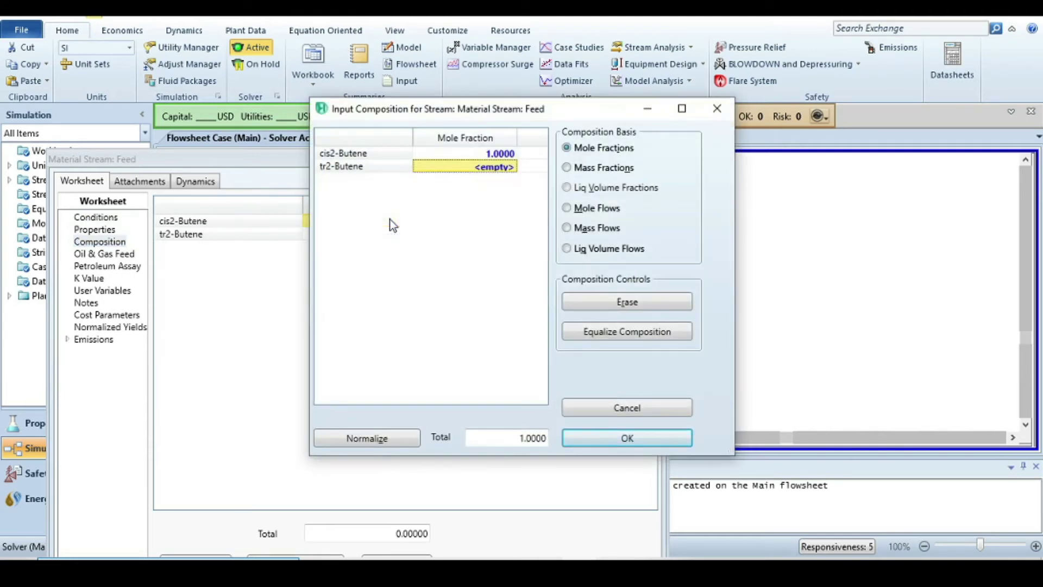
text(0)
key(Return)
click(625, 441)
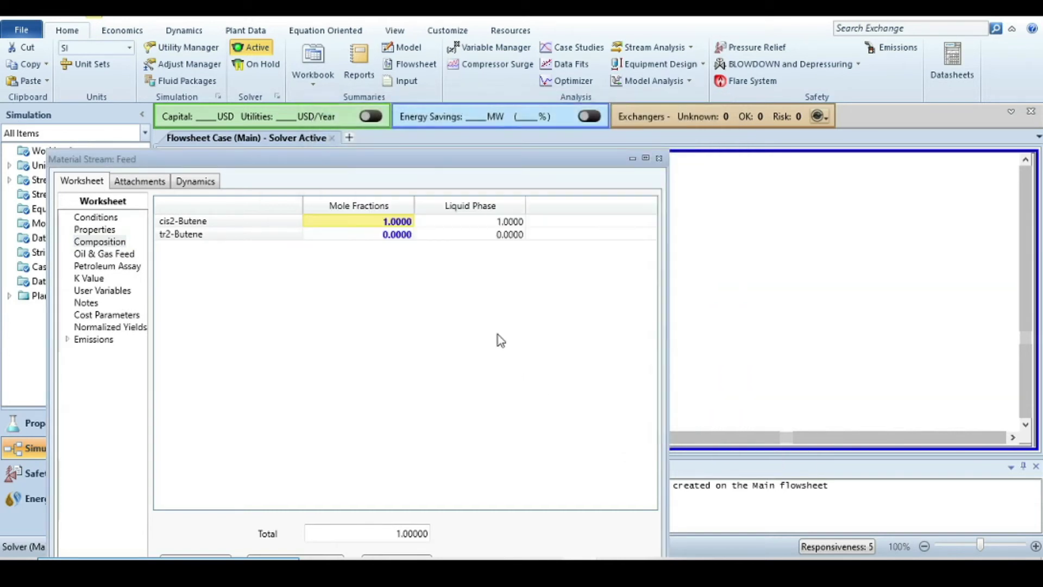
click(658, 159)
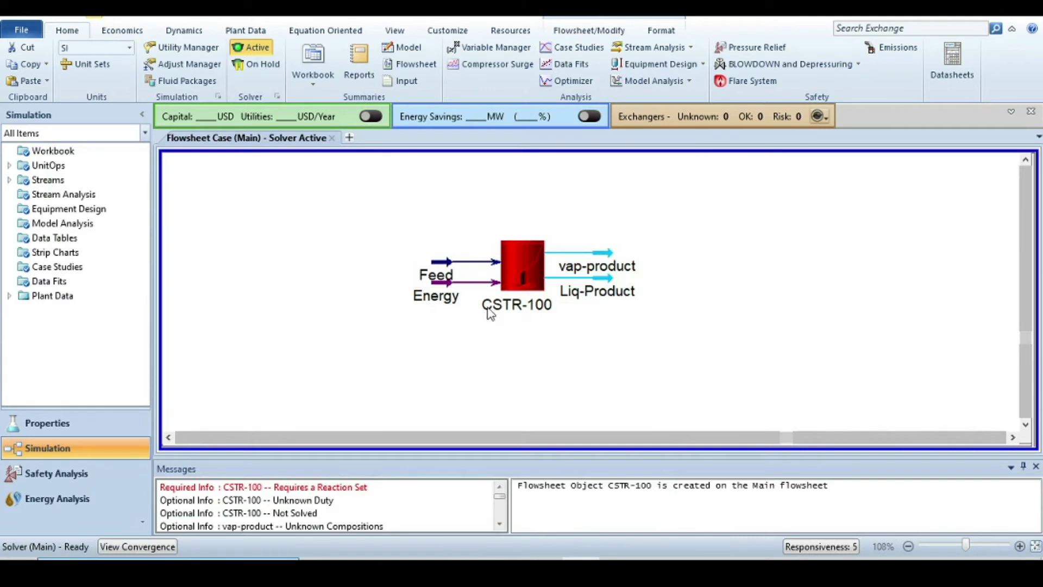
click(527, 257)
Set CSTR-100 duty to 0 kJ/h and volume to 1 m3
double_click(527, 259)
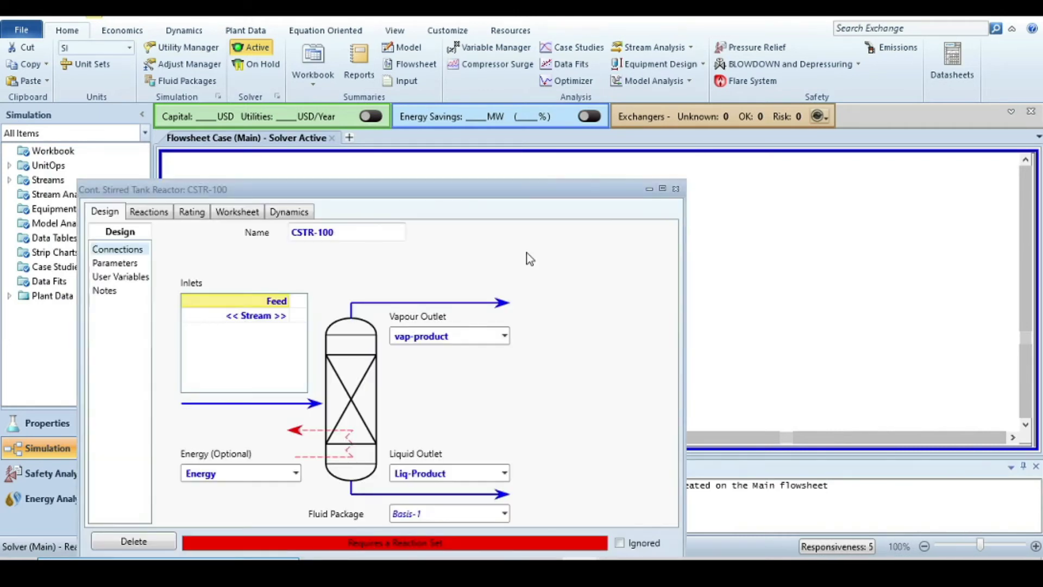
drag(472, 189, 519, 101)
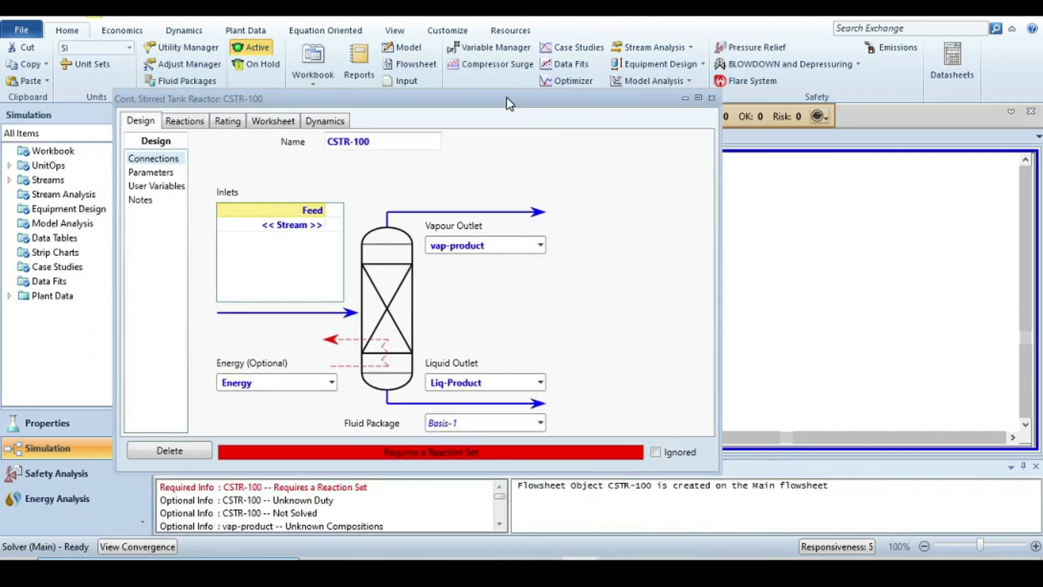
click(161, 174)
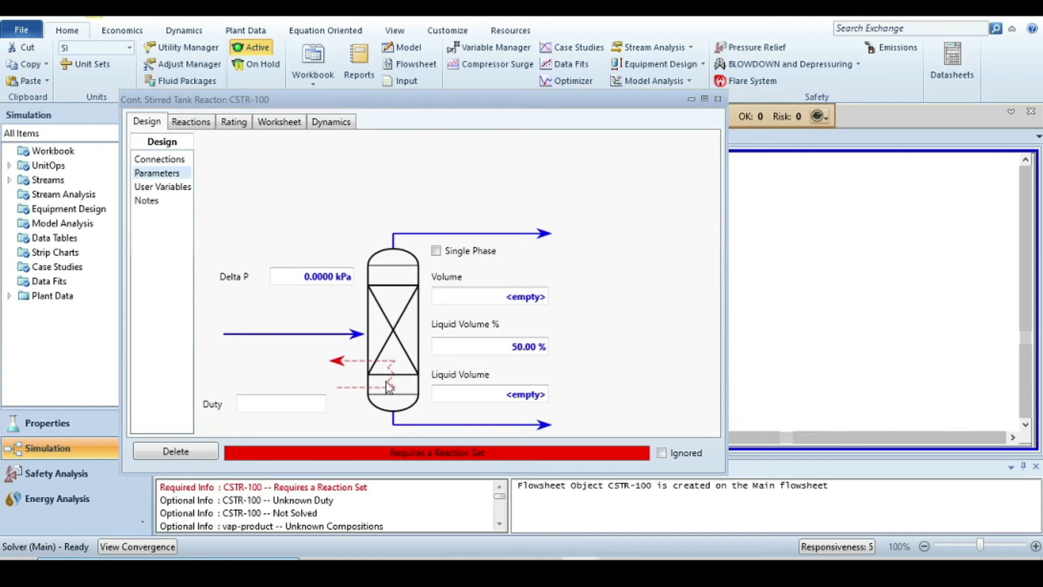
click(274, 407)
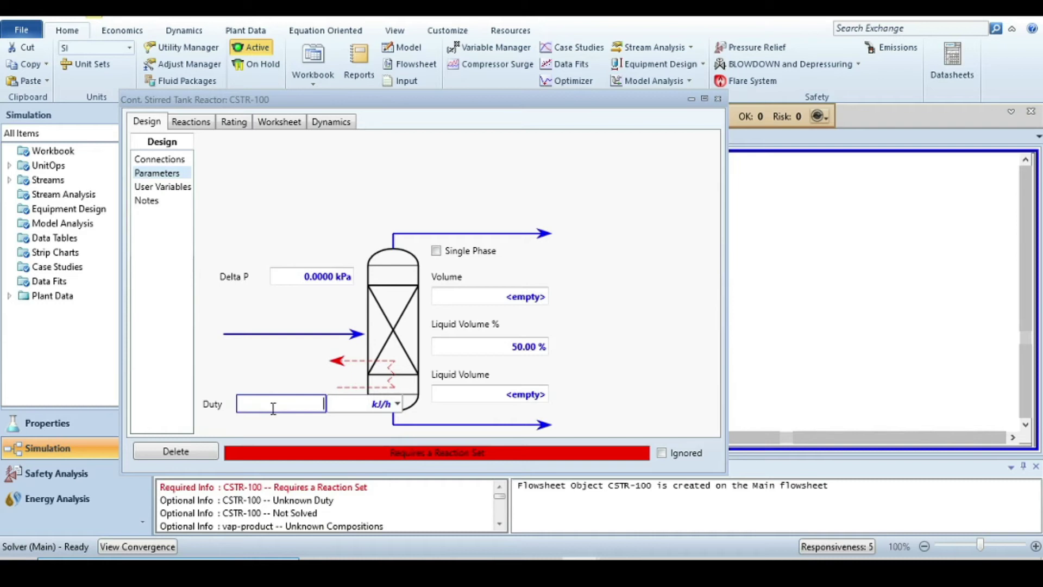
text(0)
key(Return)
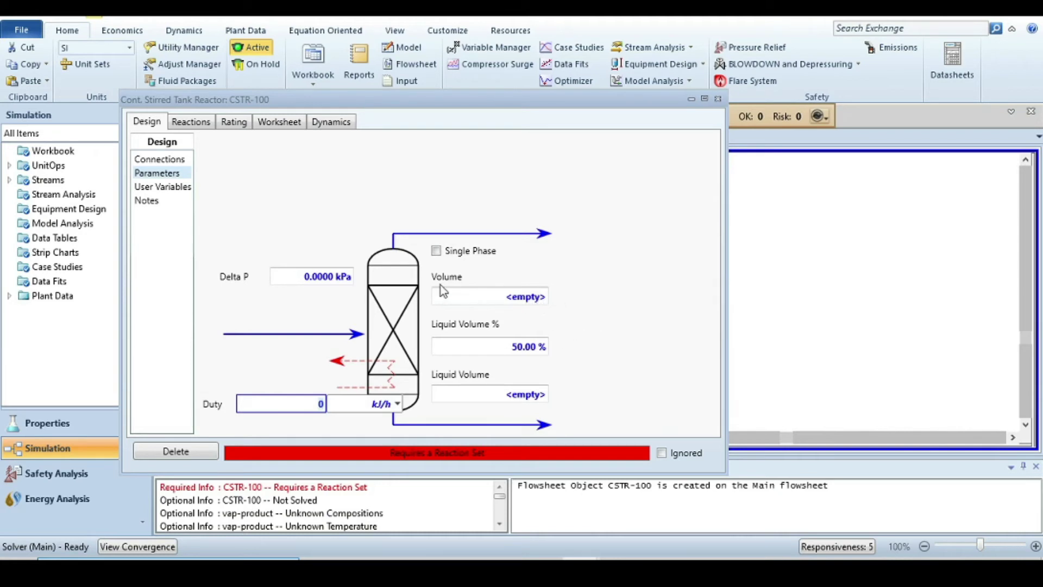
click(527, 297)
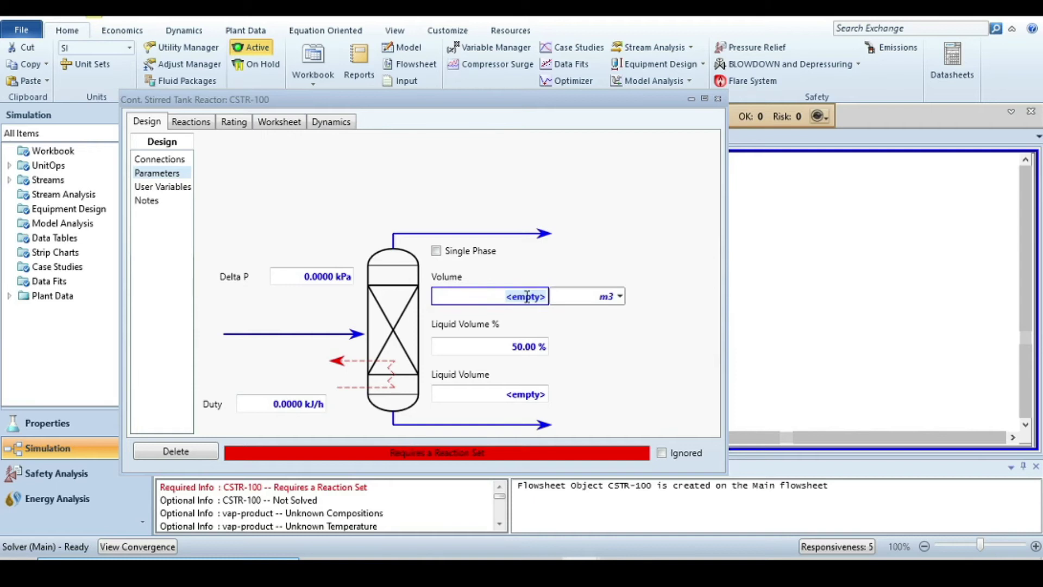
text(1)
click(648, 341)
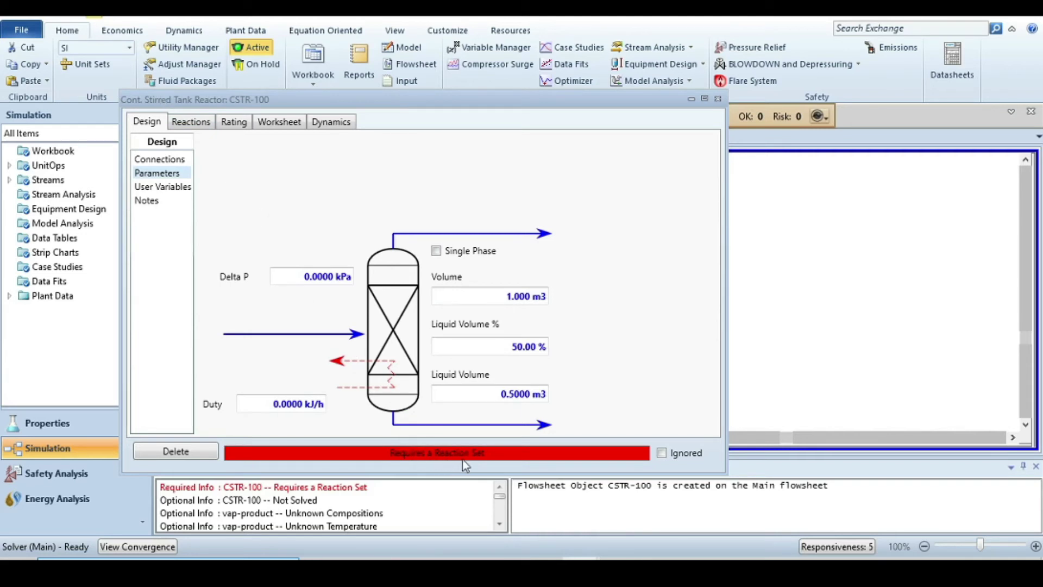
Assign reaction set Set-1 to CSTR-100
click(191, 121)
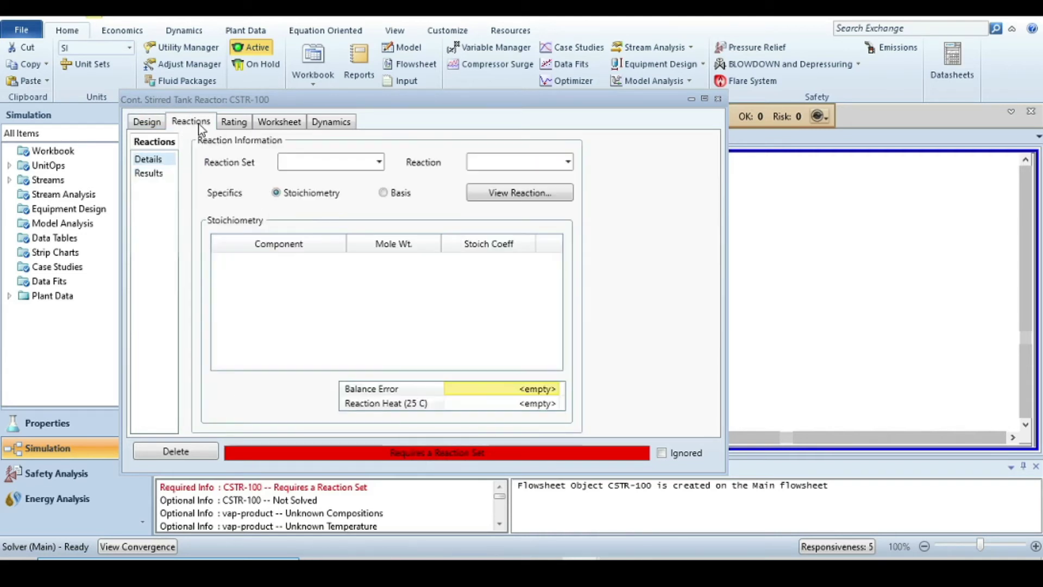
click(379, 162)
click(314, 181)
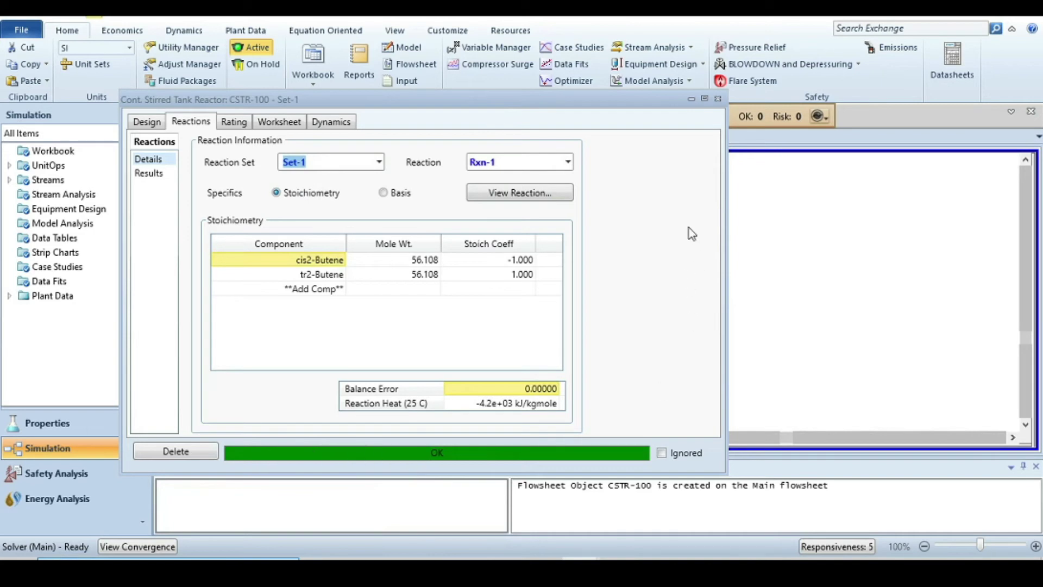
click(717, 99)
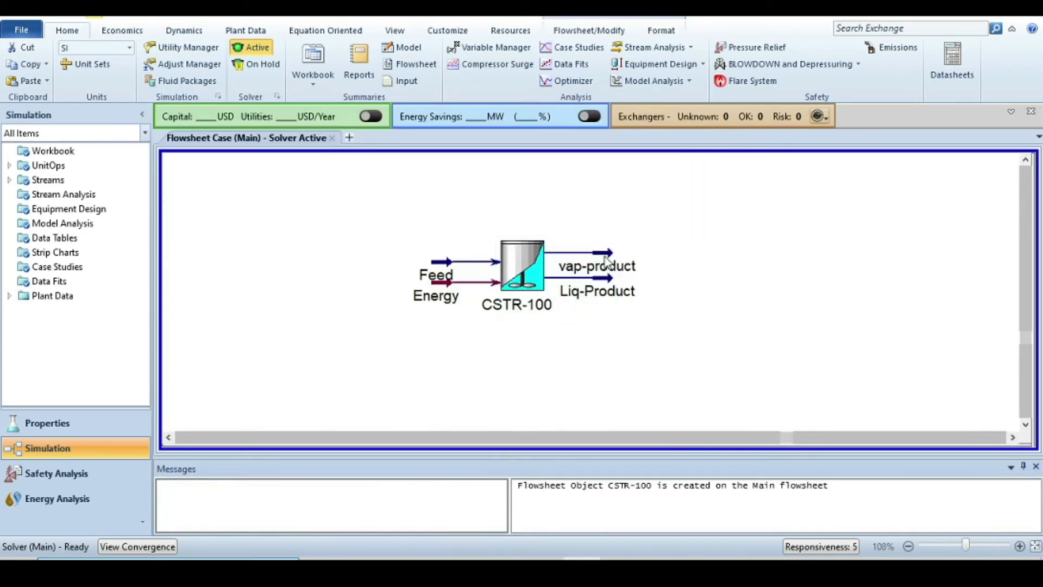
Place vap-product above and Liq-Product below the reactor; check Liq-Product's composition (0.5764 cis2-Butene)
drag(609, 257, 611, 201)
mouse_move(611, 201)
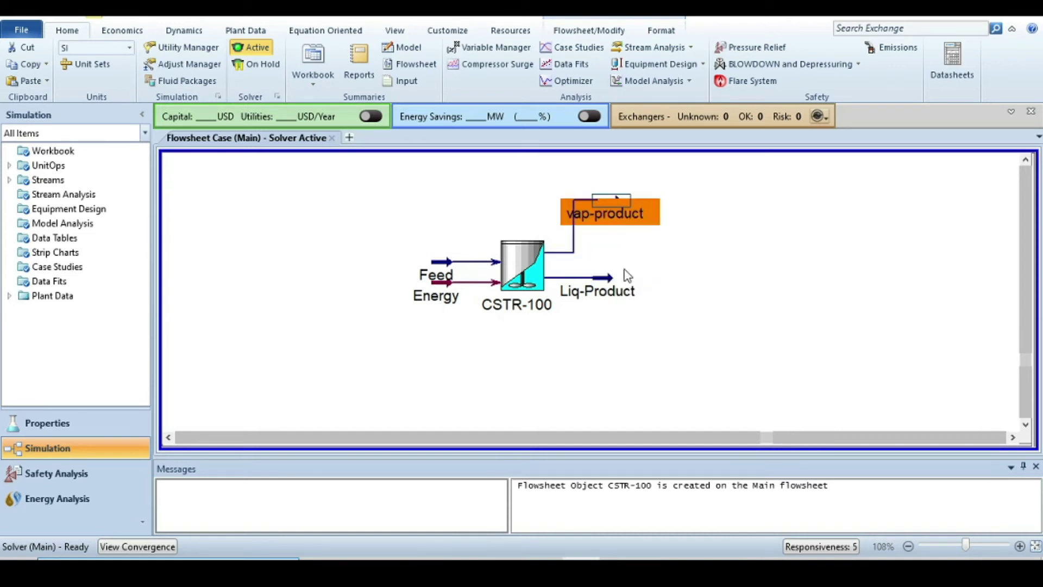
drag(609, 282, 624, 332)
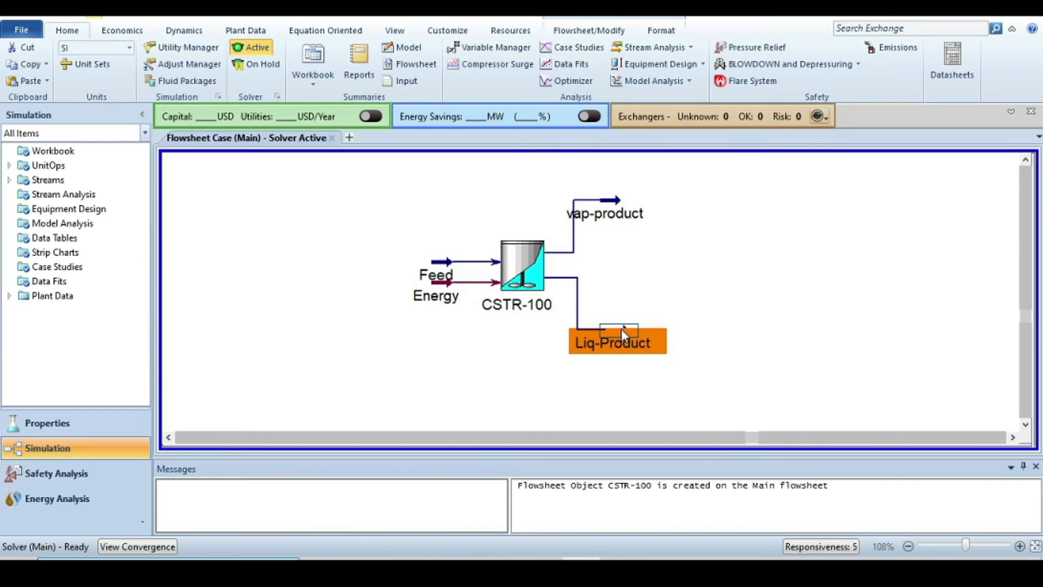
double_click(621, 329)
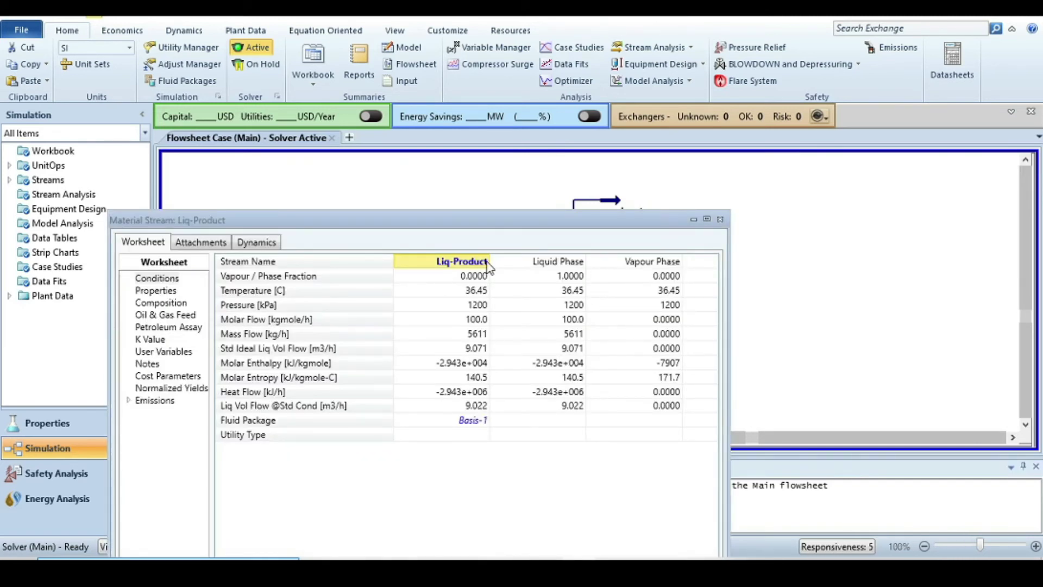
click(155, 303)
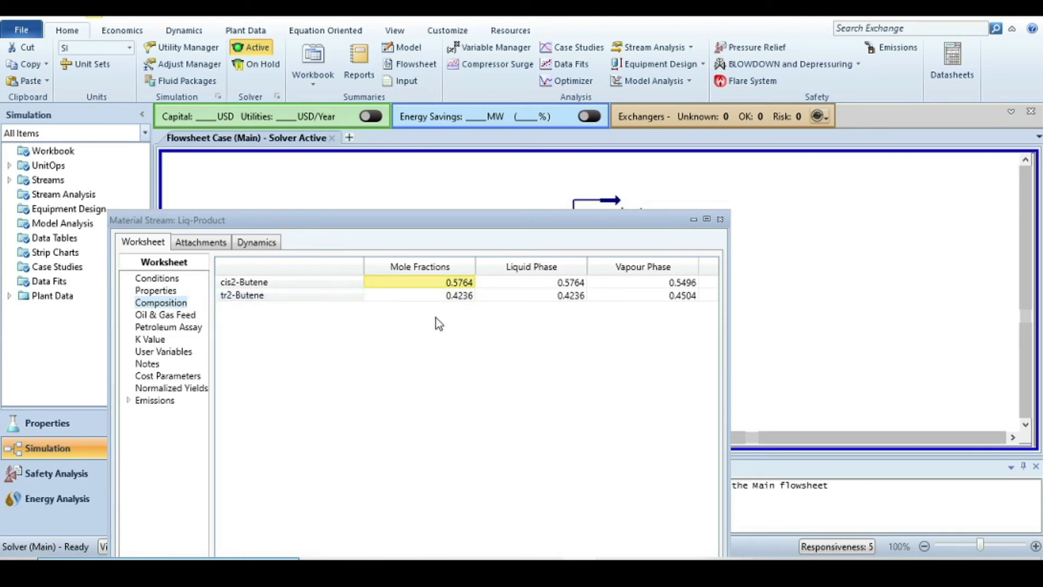
click(721, 219)
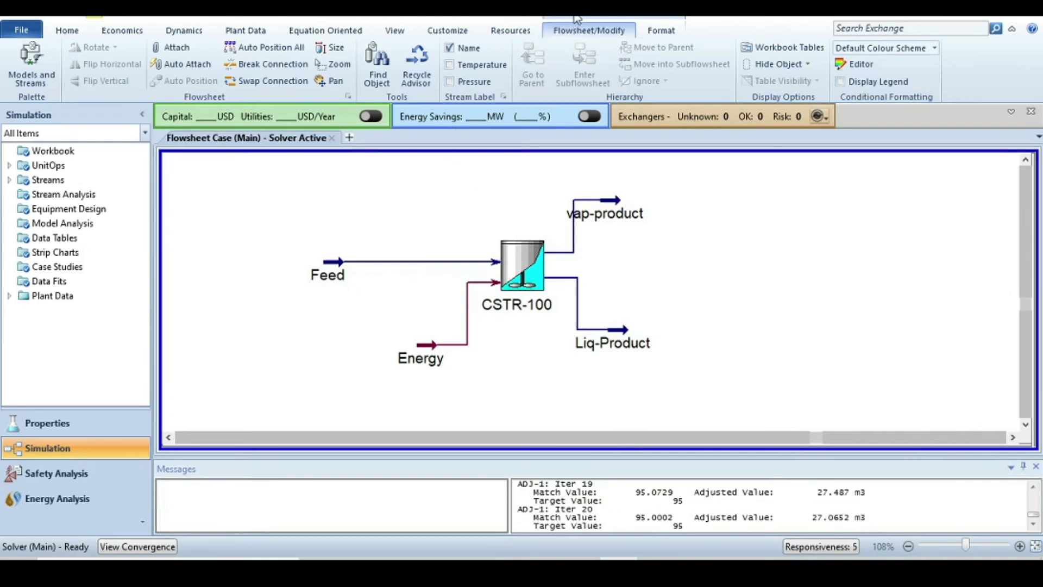
Place an Adjust block, ADJ-1, above CSTR-100 from the Model Palette
click(32, 64)
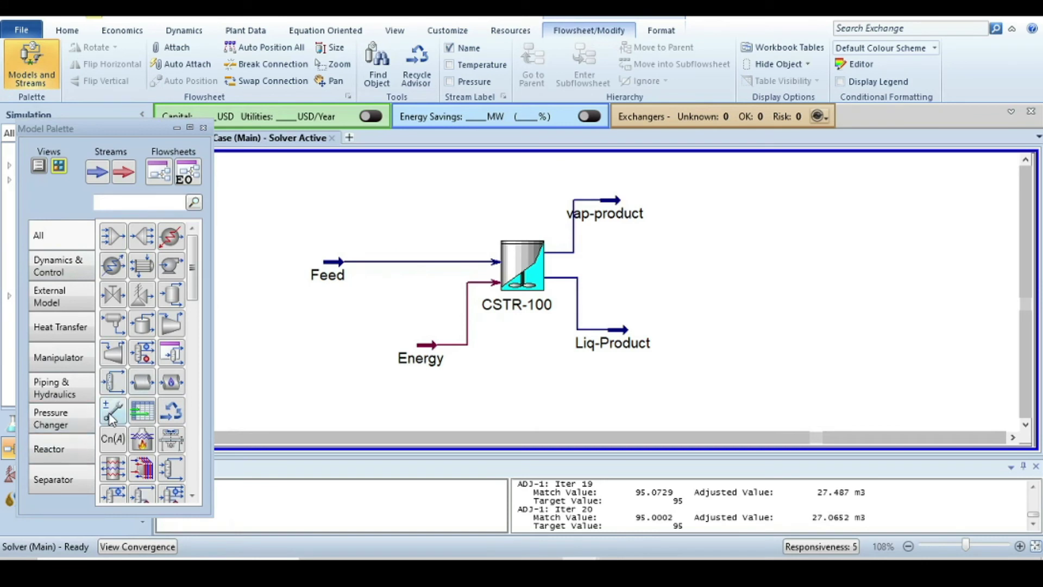
click(111, 414)
click(470, 220)
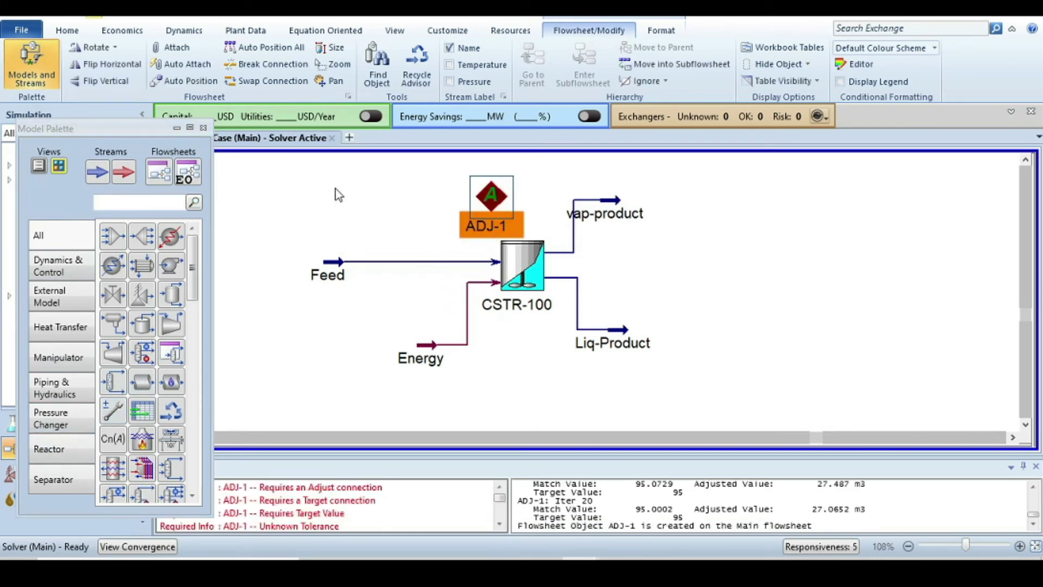
click(204, 130)
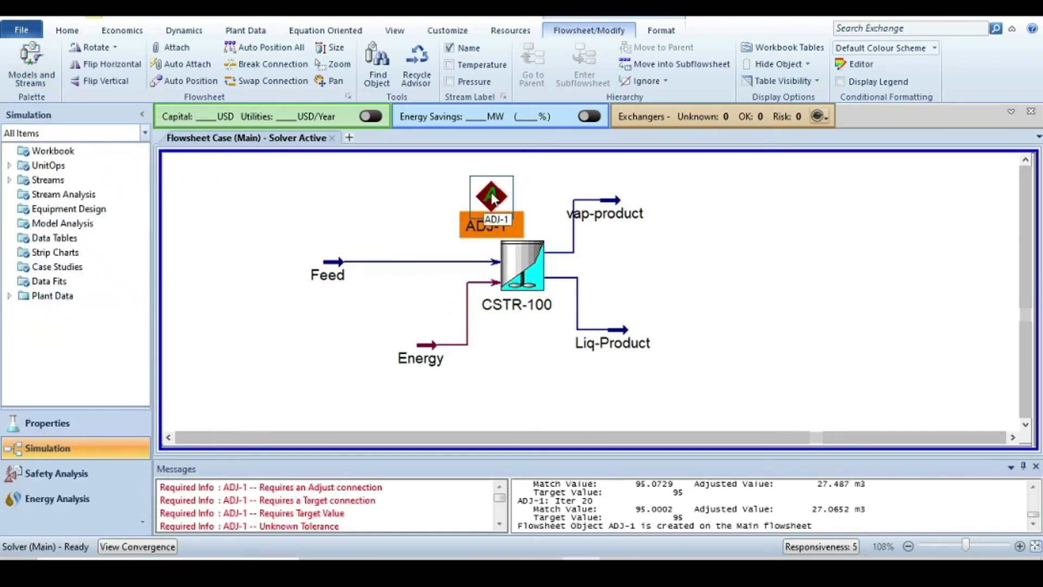
Set ADJ-1's adjusted variable to CSTR-100 Tank Volume
double_click(492, 197)
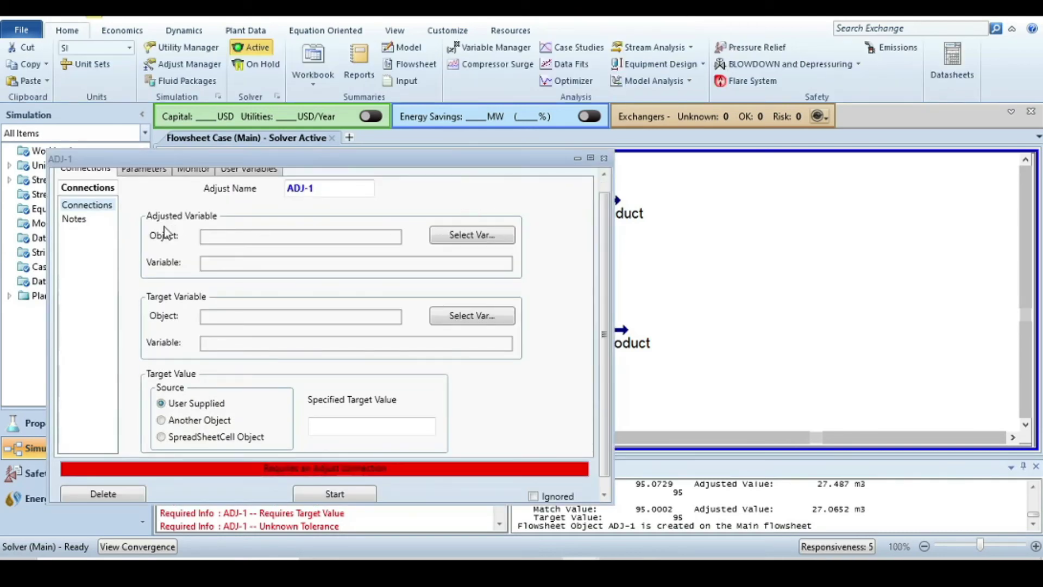
drag(300, 167, 296, 123)
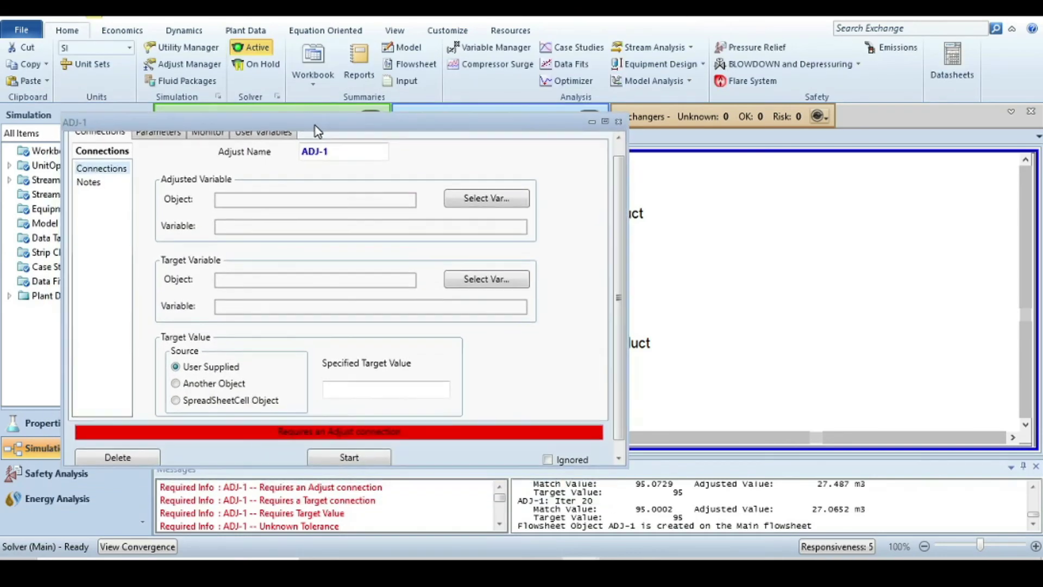
click(474, 195)
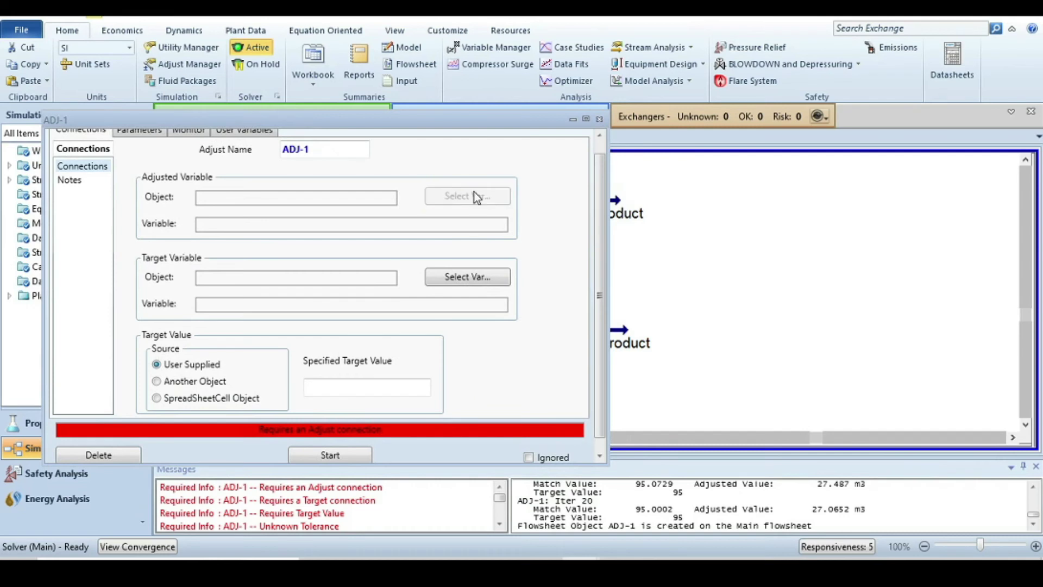
click(421, 182)
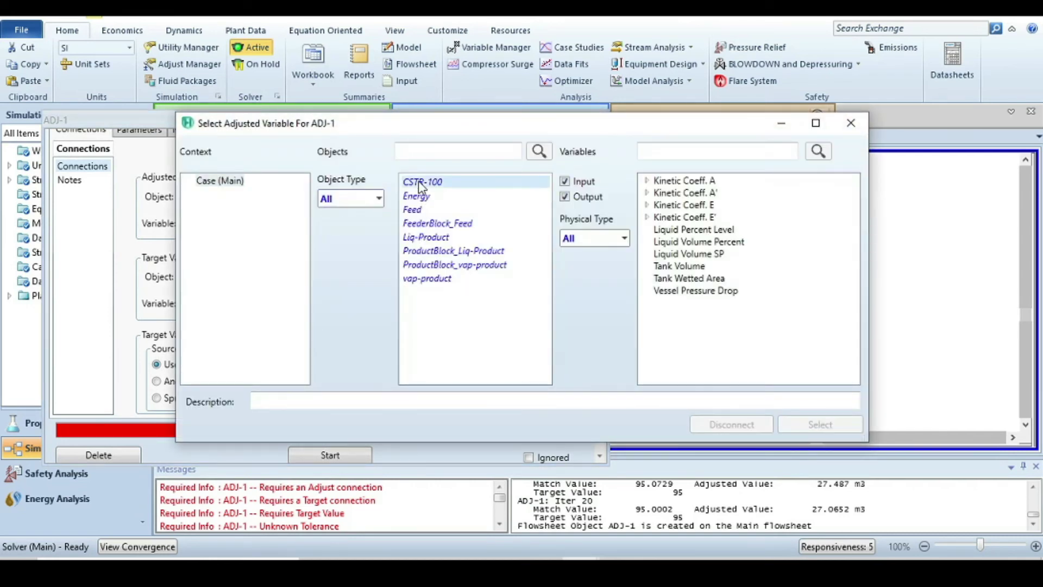
click(670, 267)
click(807, 426)
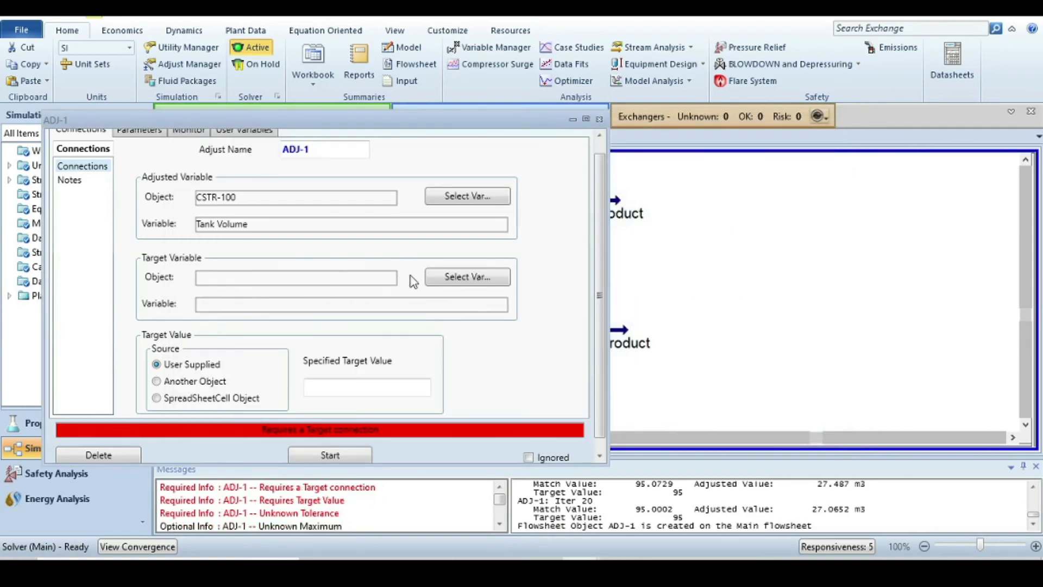
Make CSTR-100's Act. % Cnv. the ADJ-1 target with a specified value of 95
click(452, 277)
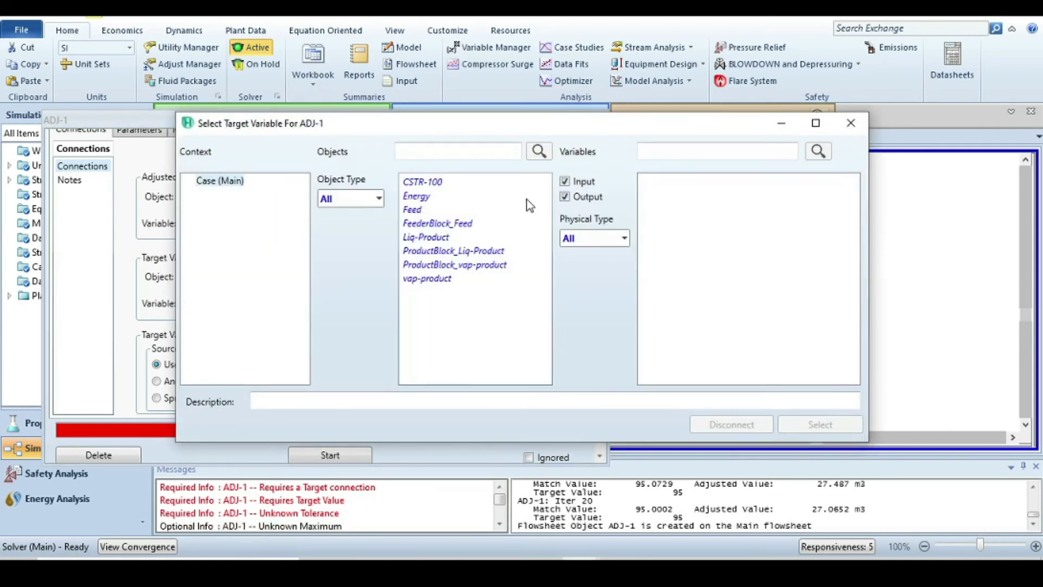
click(440, 184)
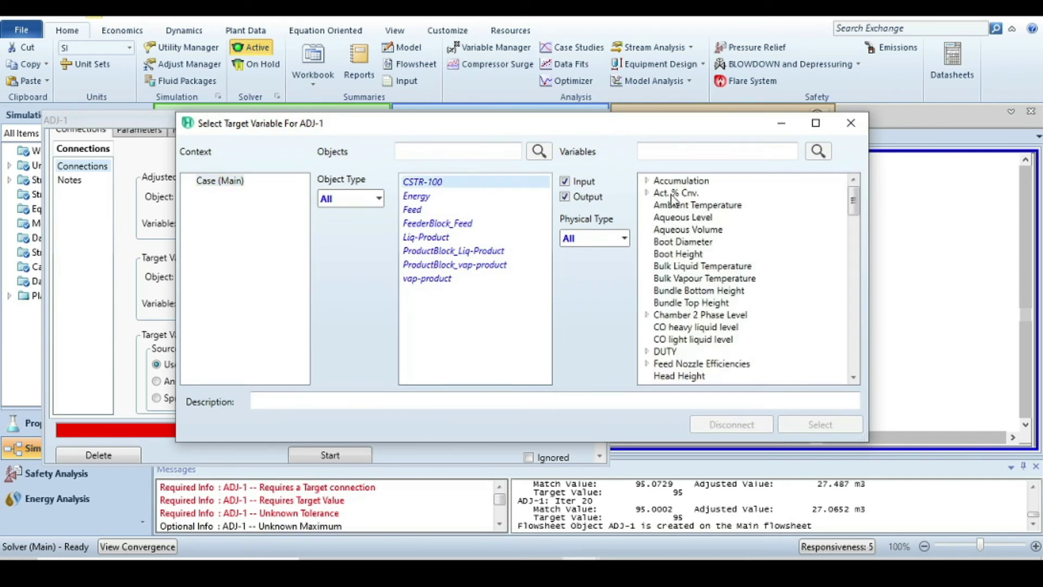
click(647, 193)
click(694, 205)
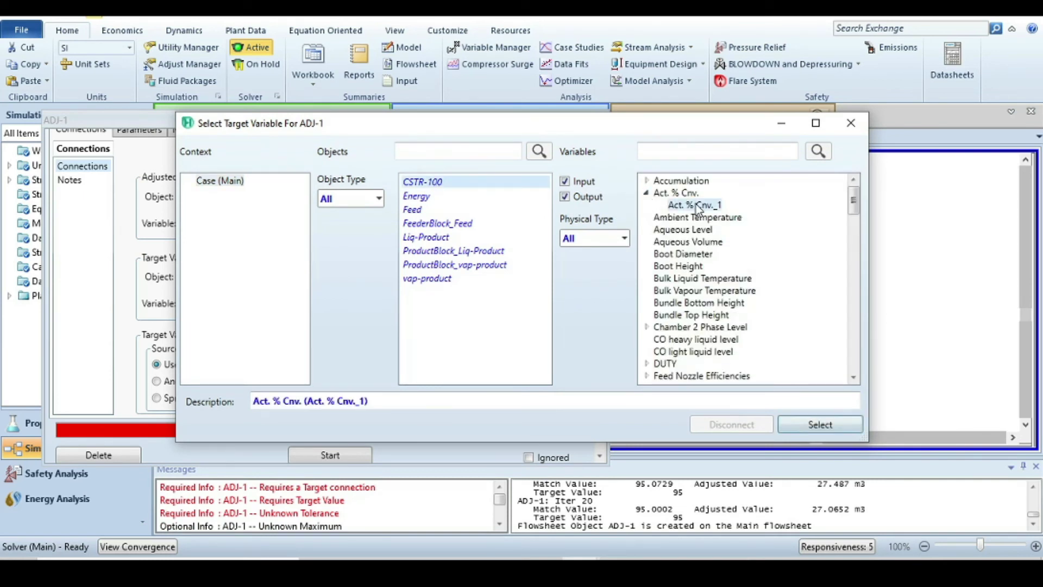
click(815, 425)
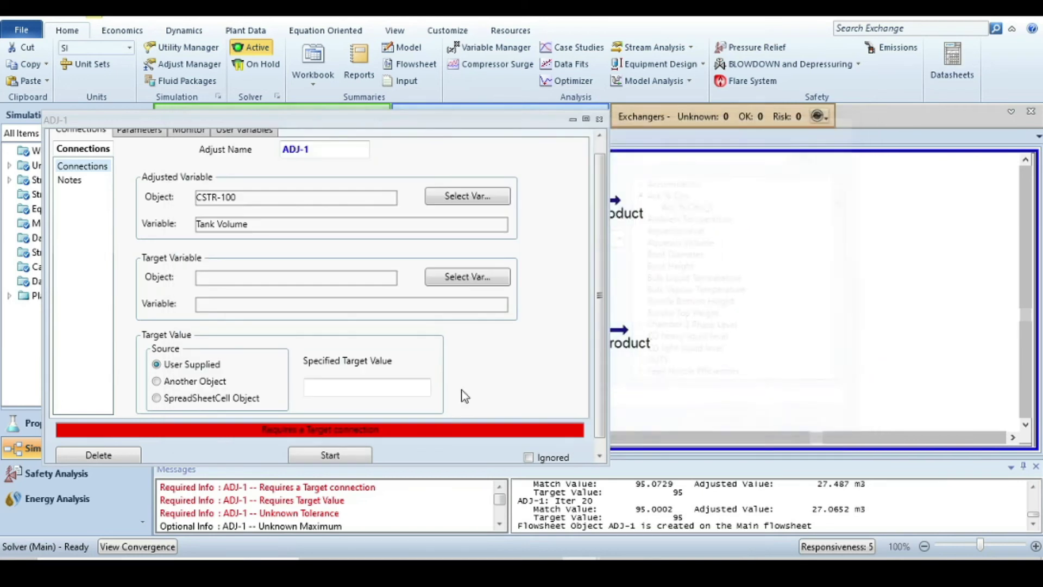
click(383, 390)
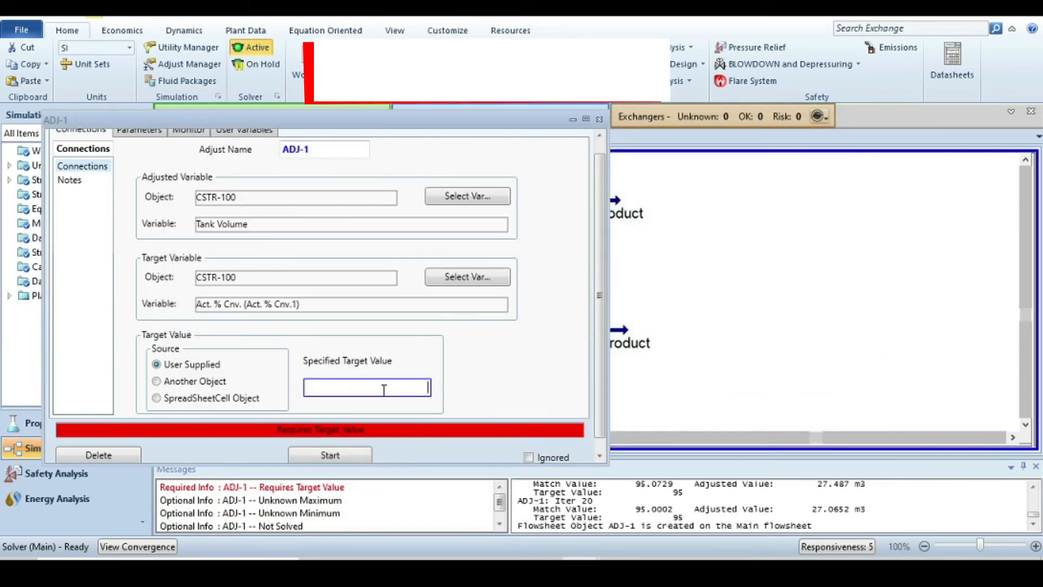
text(95)
key(Return)
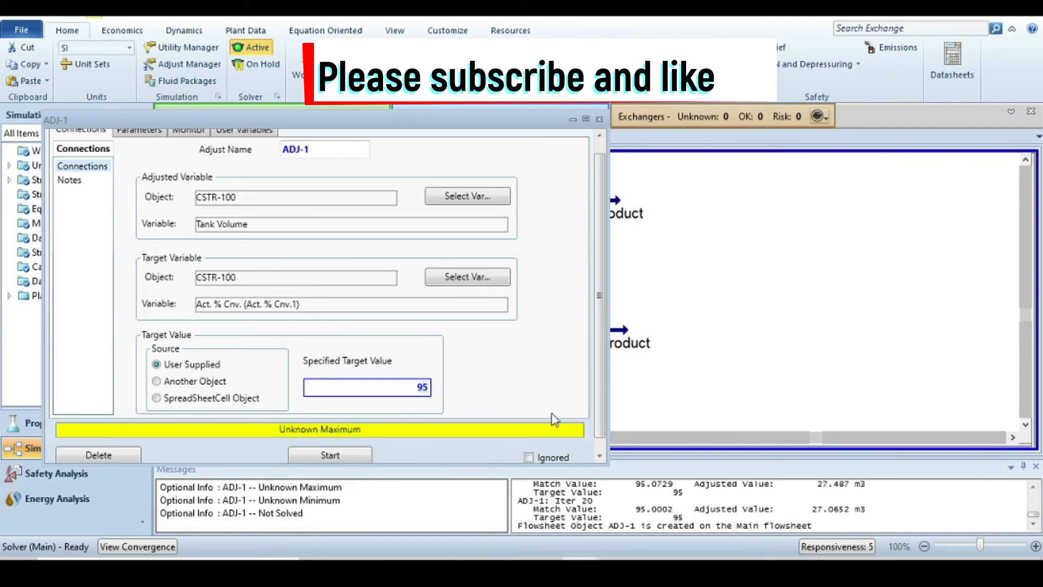
click(143, 130)
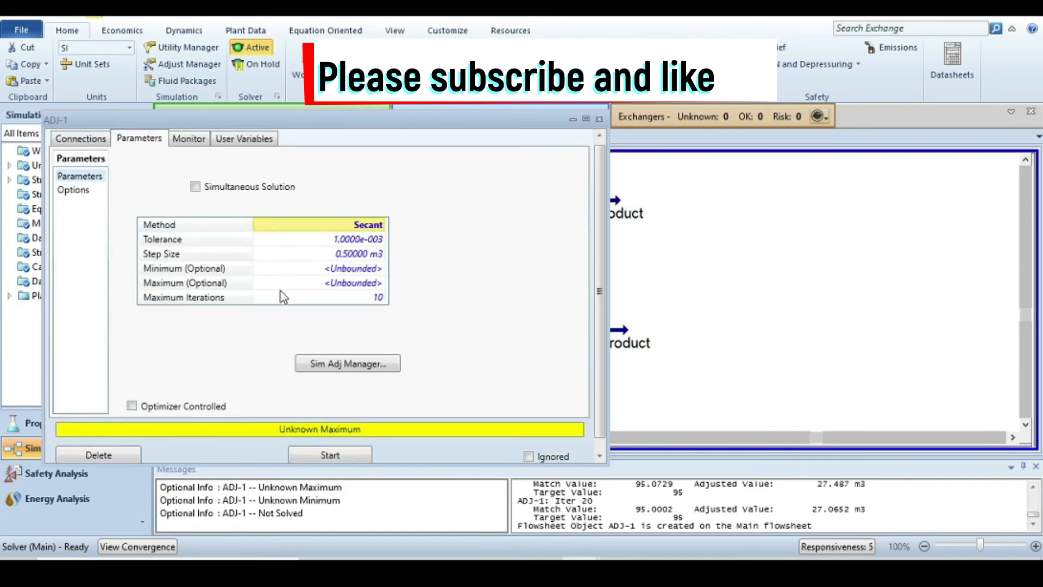
Allow ADJ-1 1000 maximum iterations and solve it to 95% conversion at about 27.07 m3
click(379, 299)
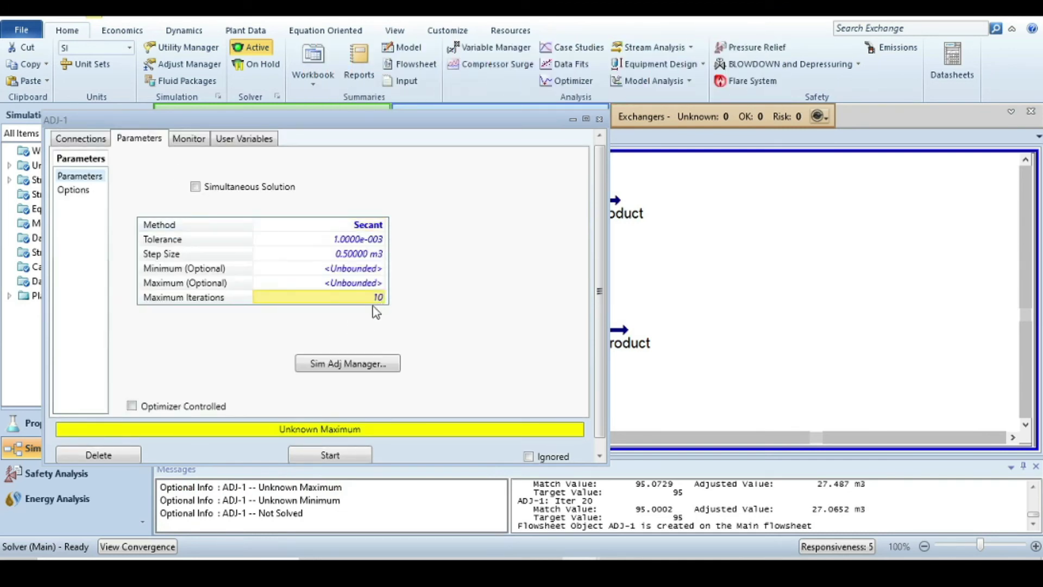
text(1)
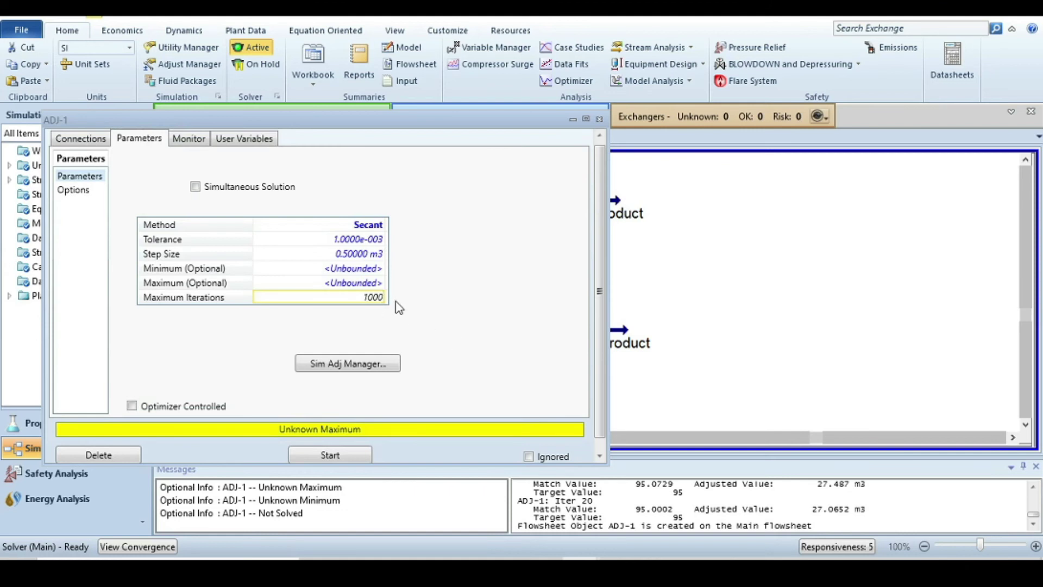
click(327, 457)
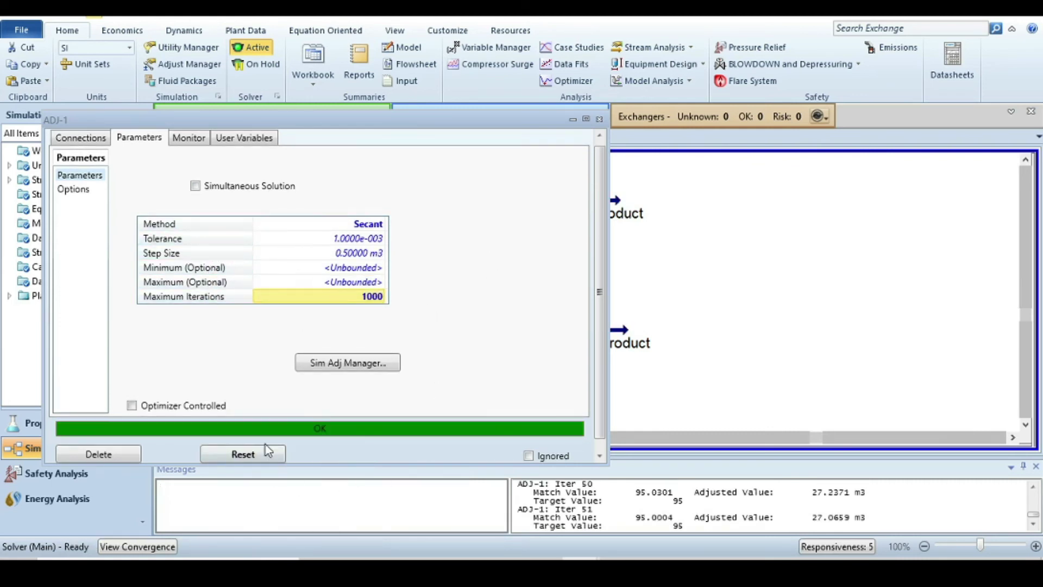
click(599, 120)
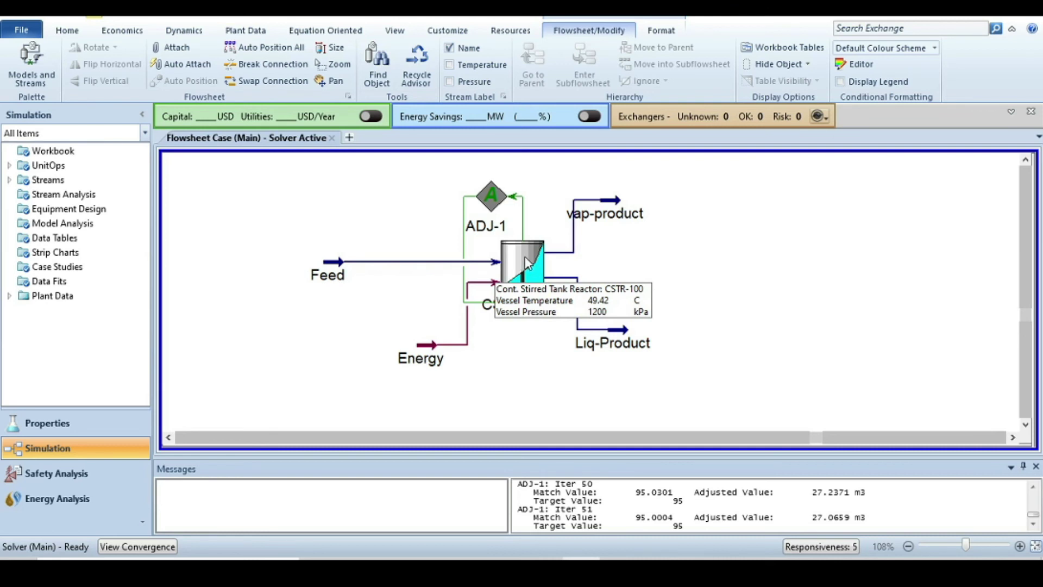
mouse_move(620, 332)
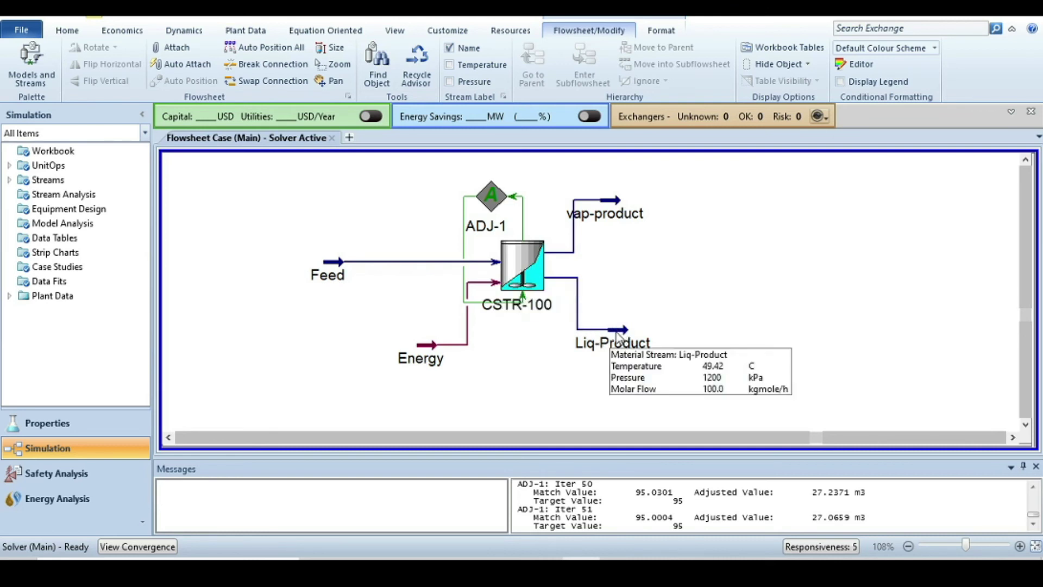
click(618, 332)
double_click(616, 330)
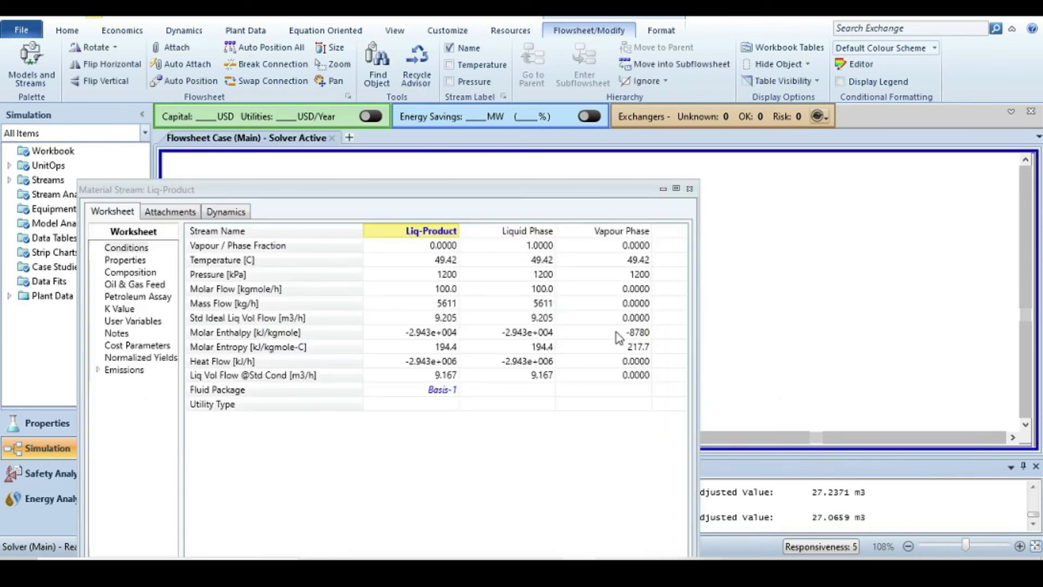
click(124, 273)
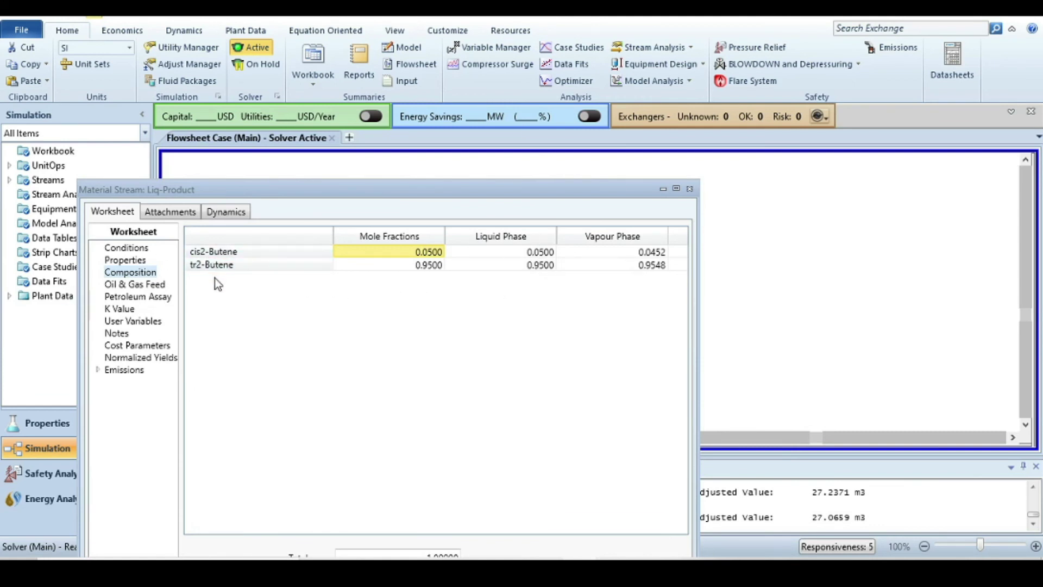
click(690, 189)
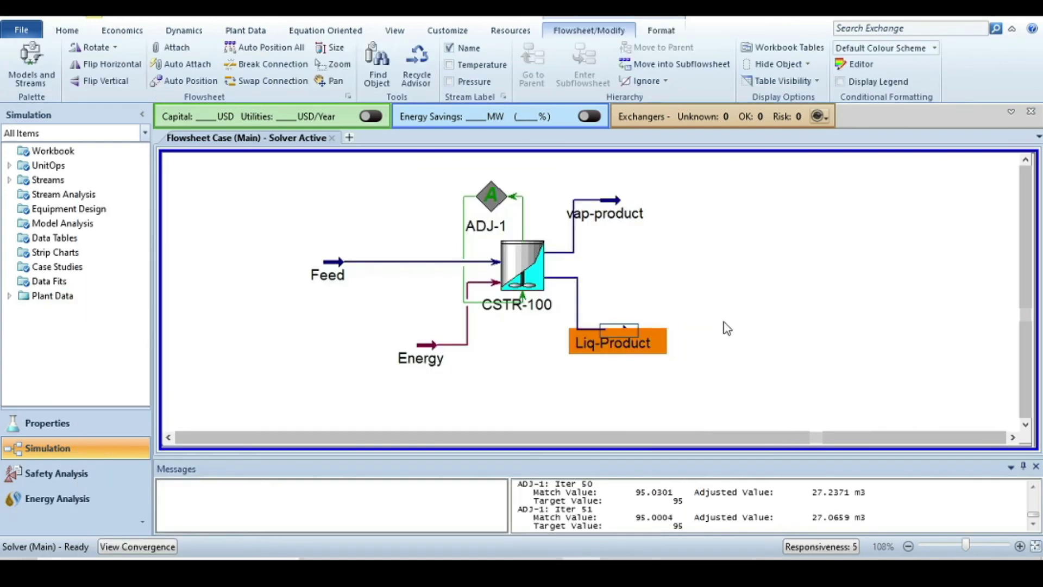
Read CSTR-100's design volume of 27.07 m3, then bring up the PowerPoint problem slide
double_click(543, 263)
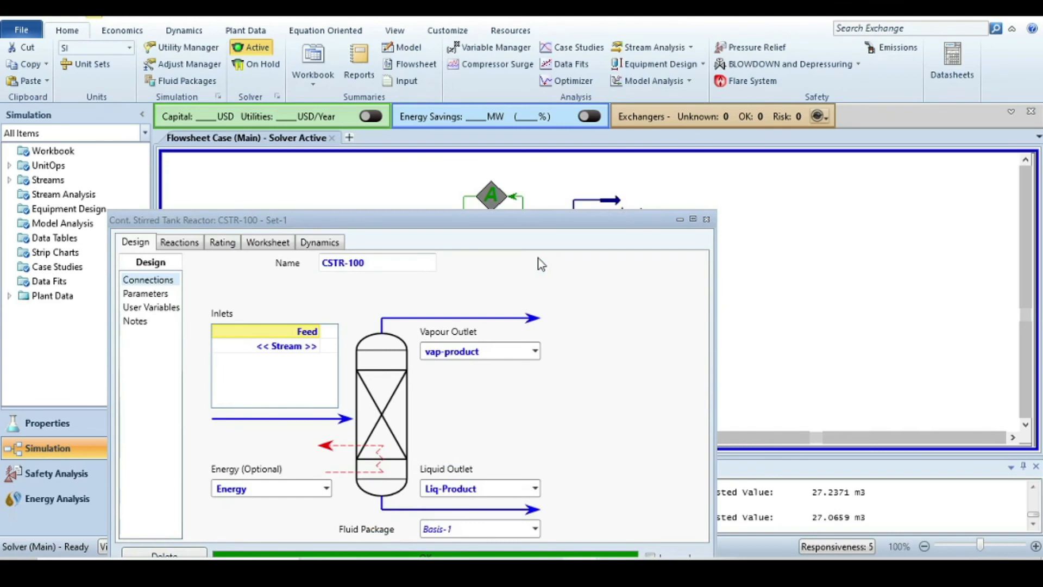
drag(367, 223, 377, 157)
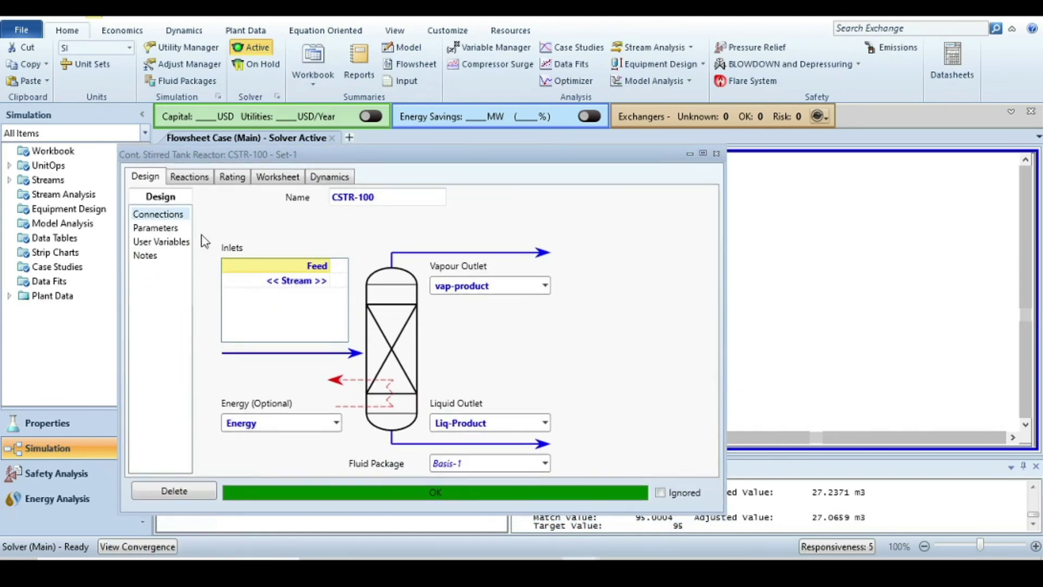
click(161, 230)
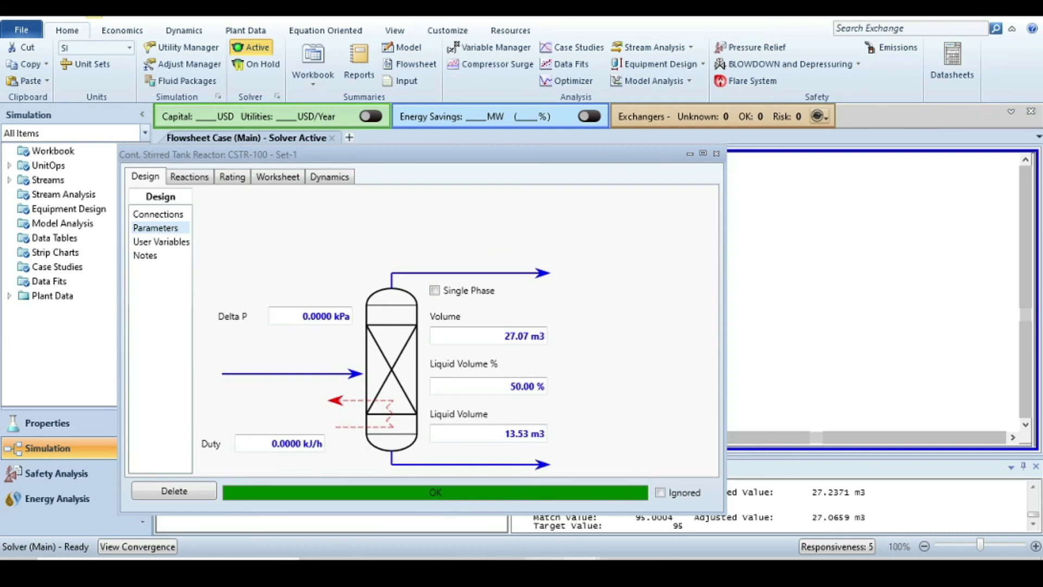
click(539, 524)
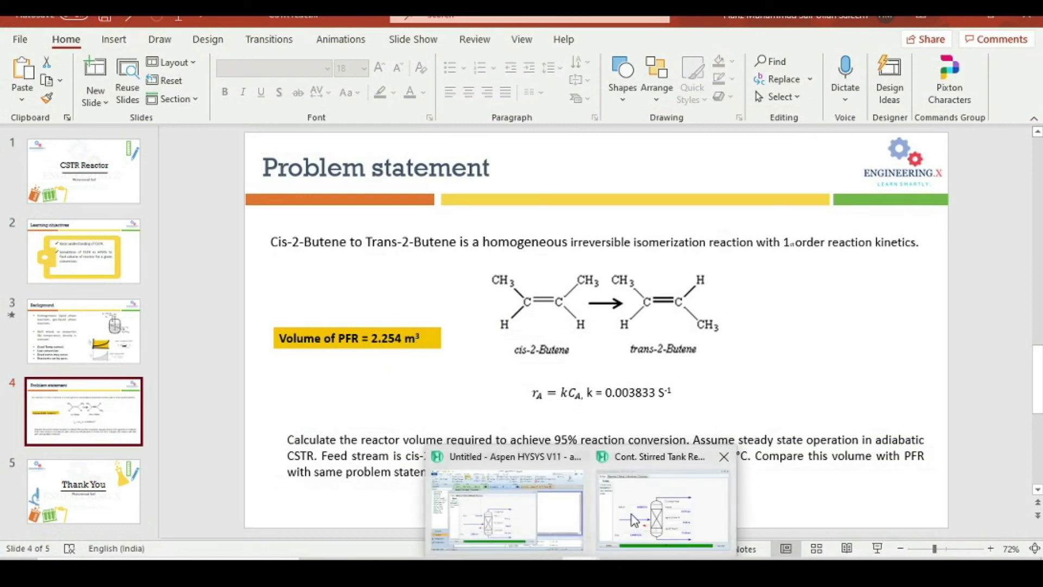
Return from PowerPoint to the HYSYS CSTR-100 parameters window
click(660, 522)
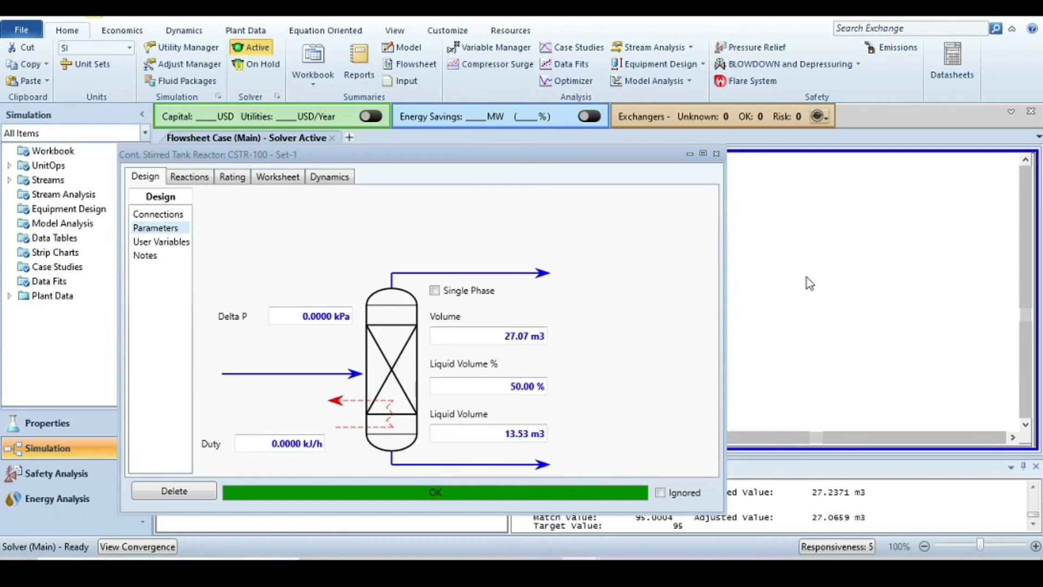
Close the CSTR-100 property window to reveal the flowsheet with ADJ-1
click(717, 154)
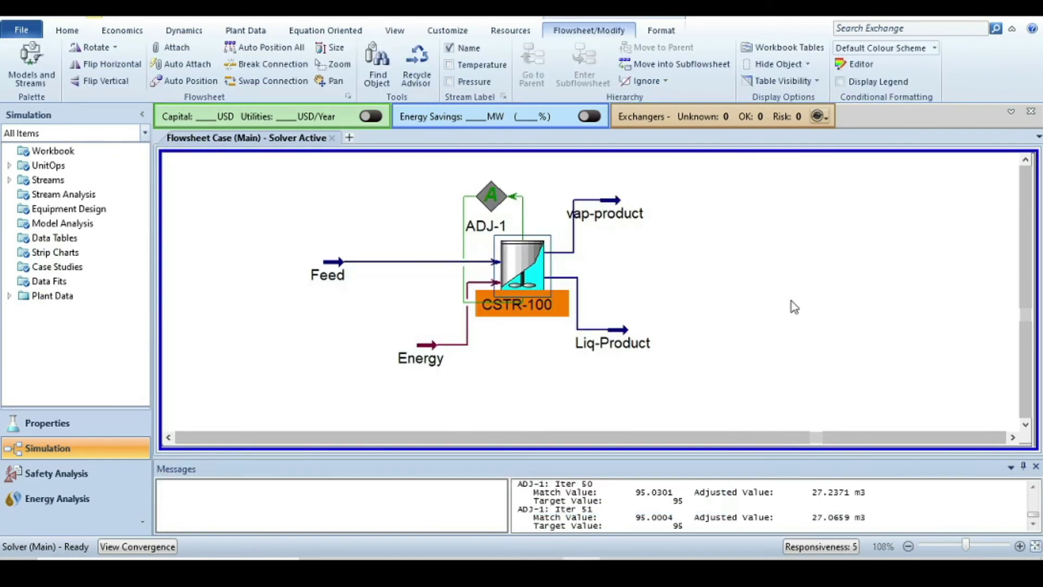